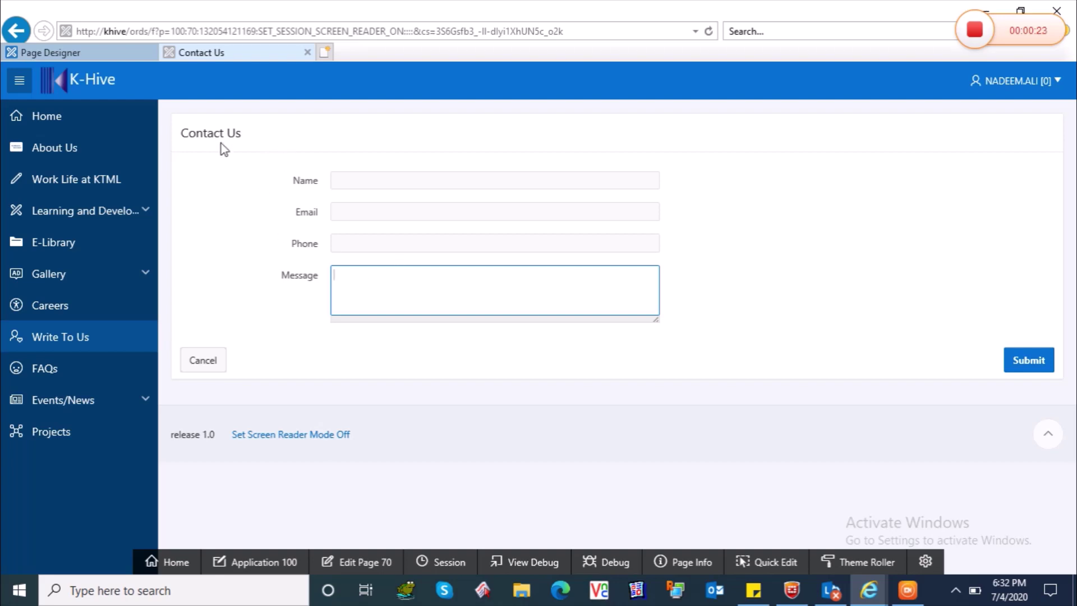
Enter a name and an e-mail address in the Contact Us form.
drag(180, 132, 260, 135)
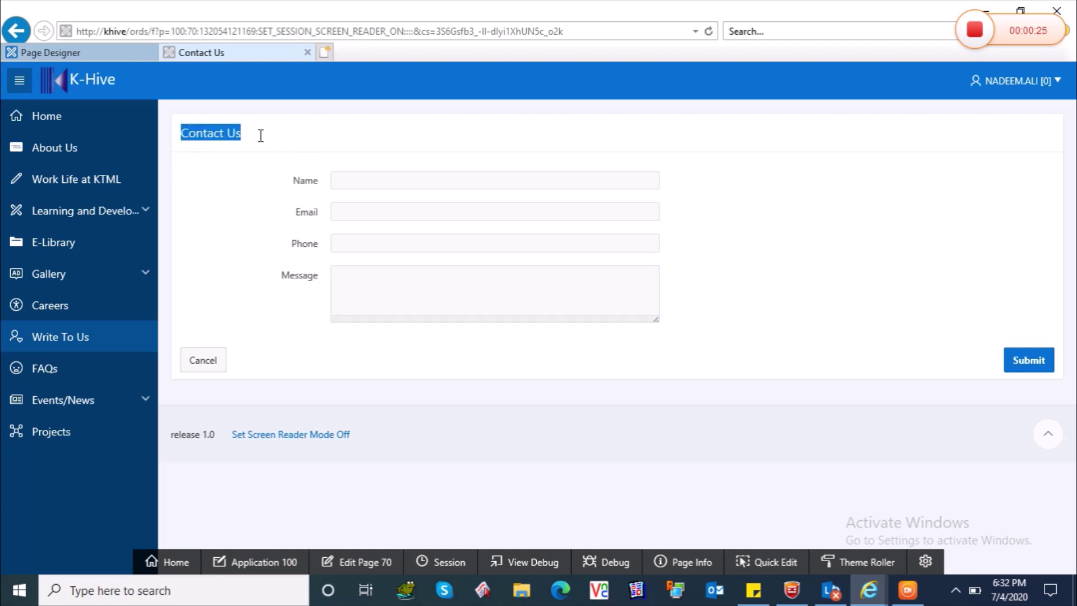
click(261, 137)
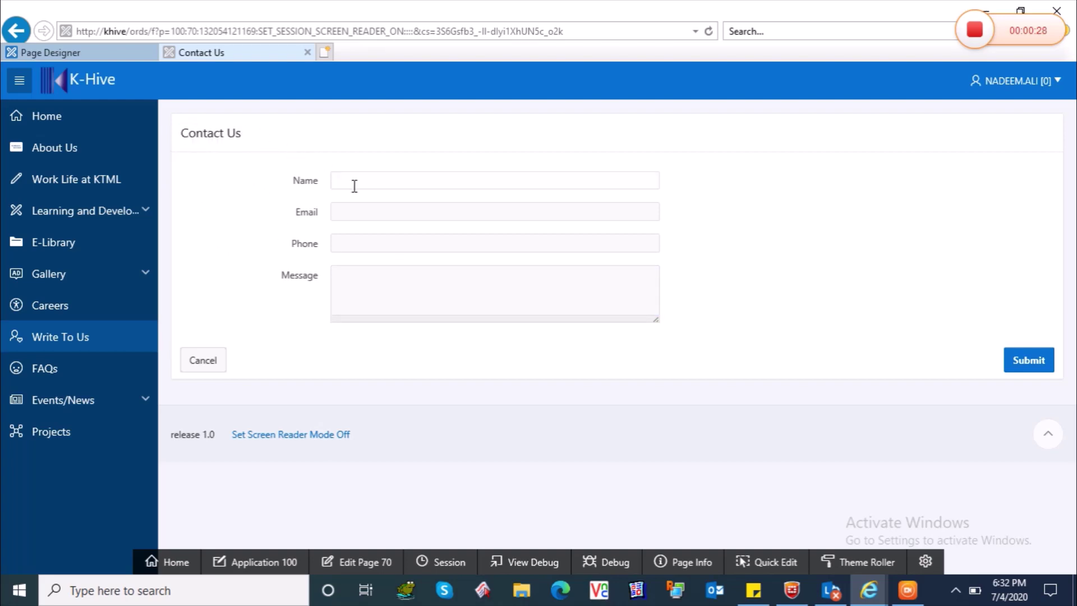
click(357, 188)
text(nadee)
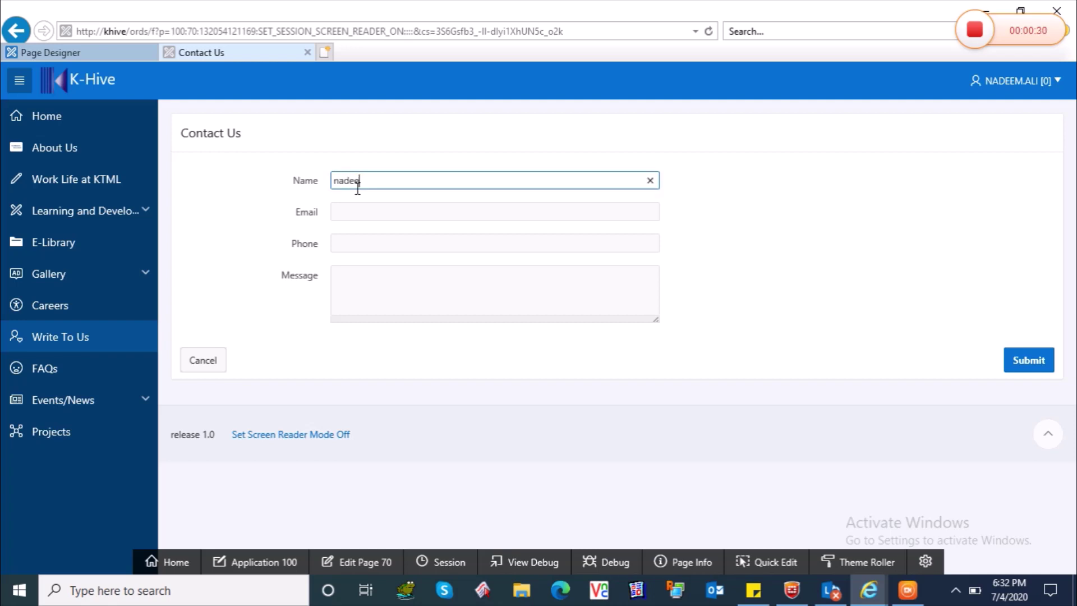
text(m)
key(Tab)
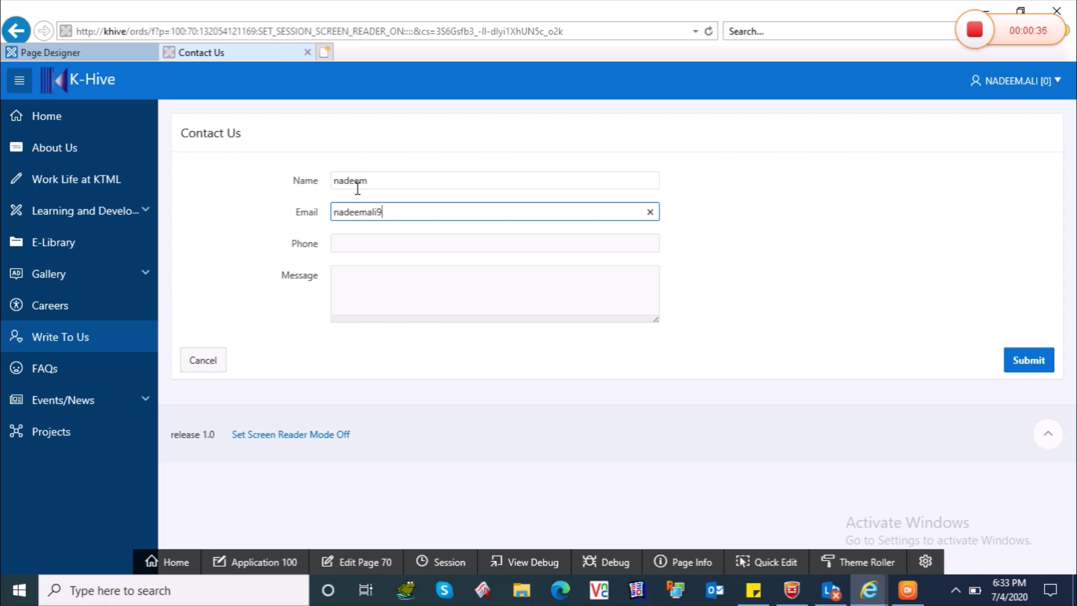
Fill in a phone number and the message 'hi', then submit the form.
key(Tab)
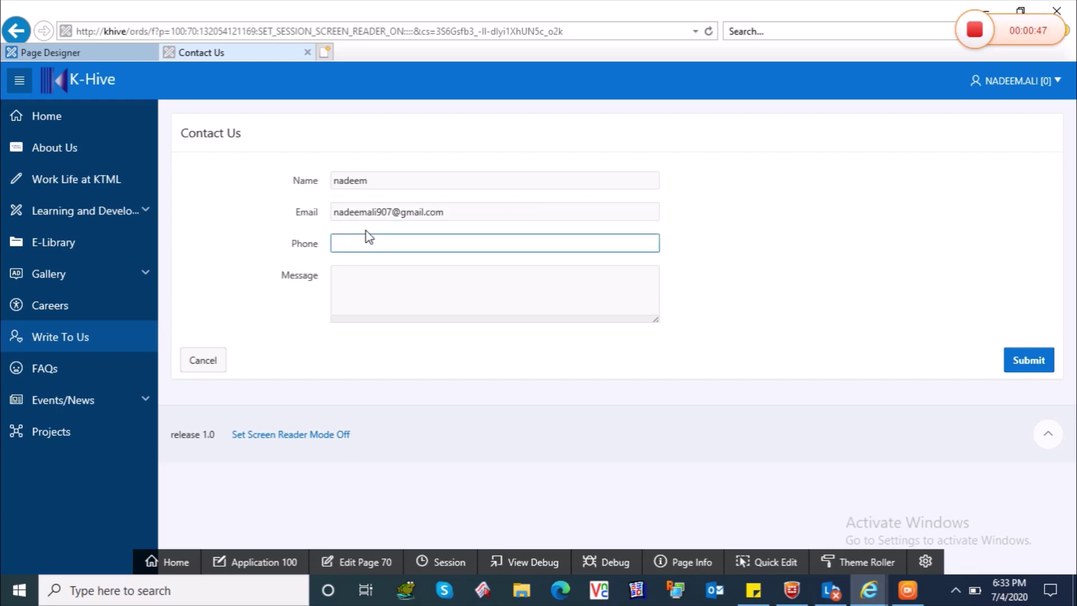
text(022222)
key(Tab)
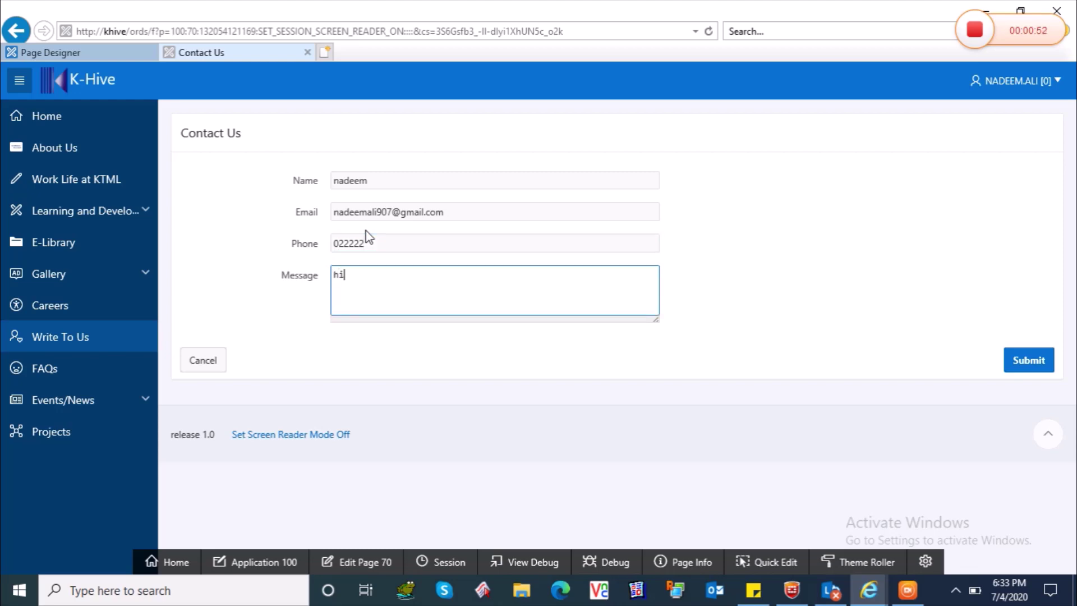
text(hi)
click(1030, 364)
Submit the contact form, confirm 'Action Processed.' appears, then go to editing page 70.
click(1030, 363)
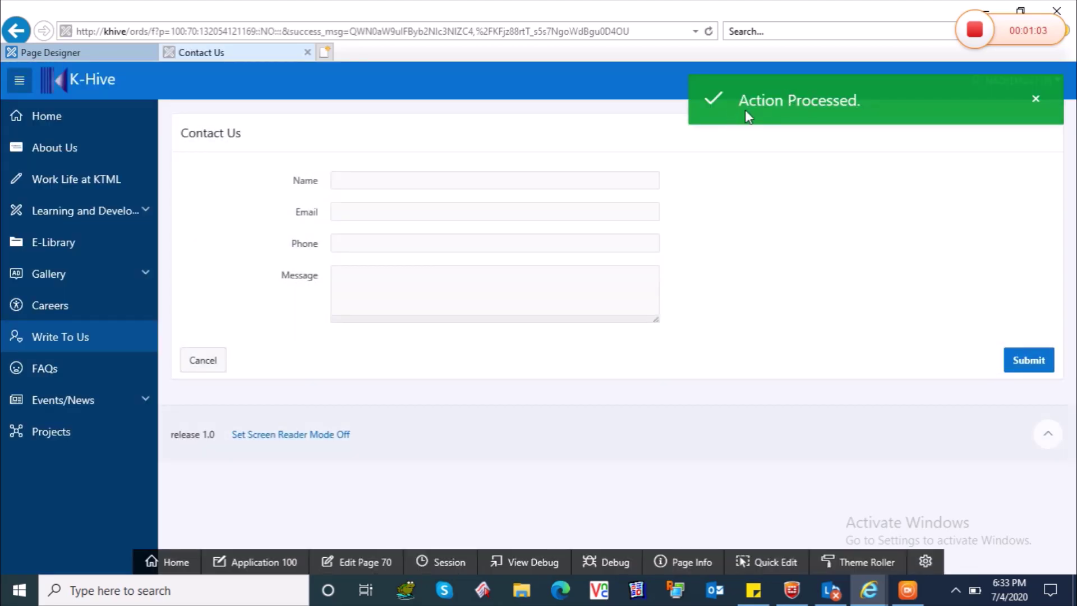
drag(739, 103, 856, 104)
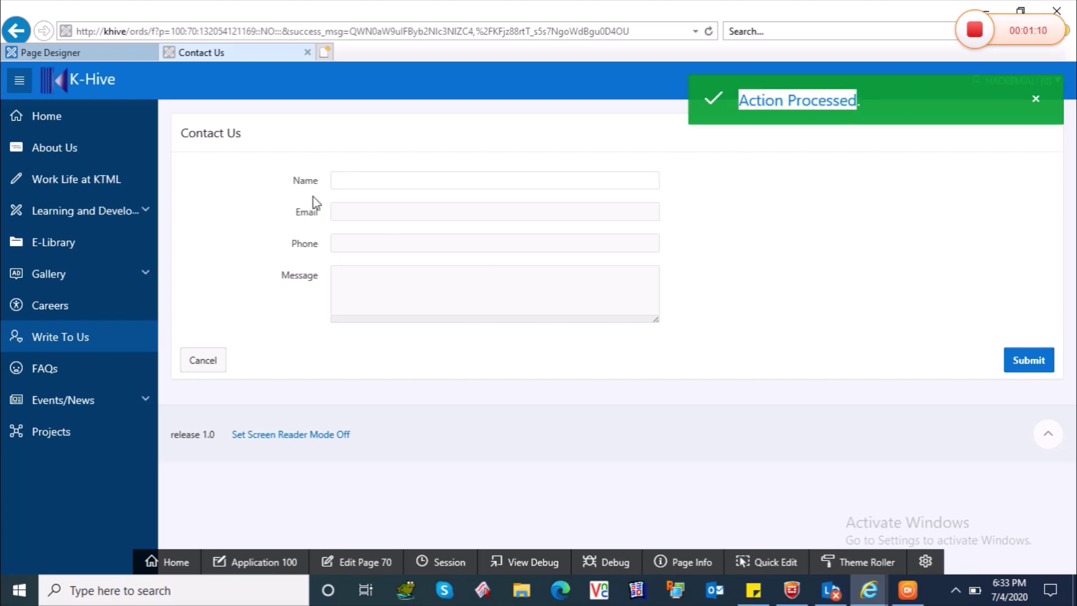
click(270, 212)
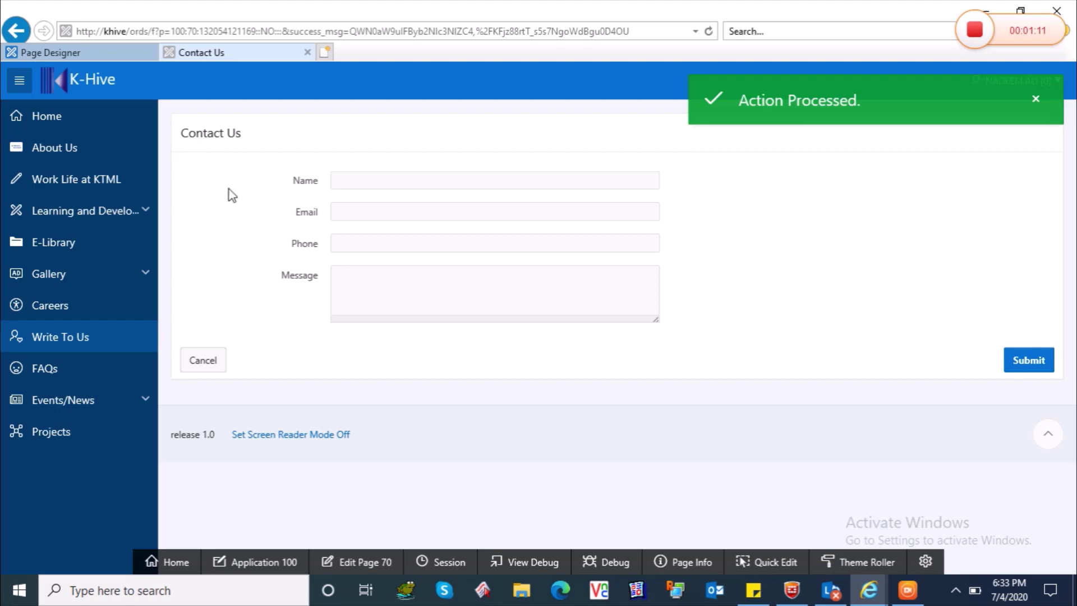
click(365, 562)
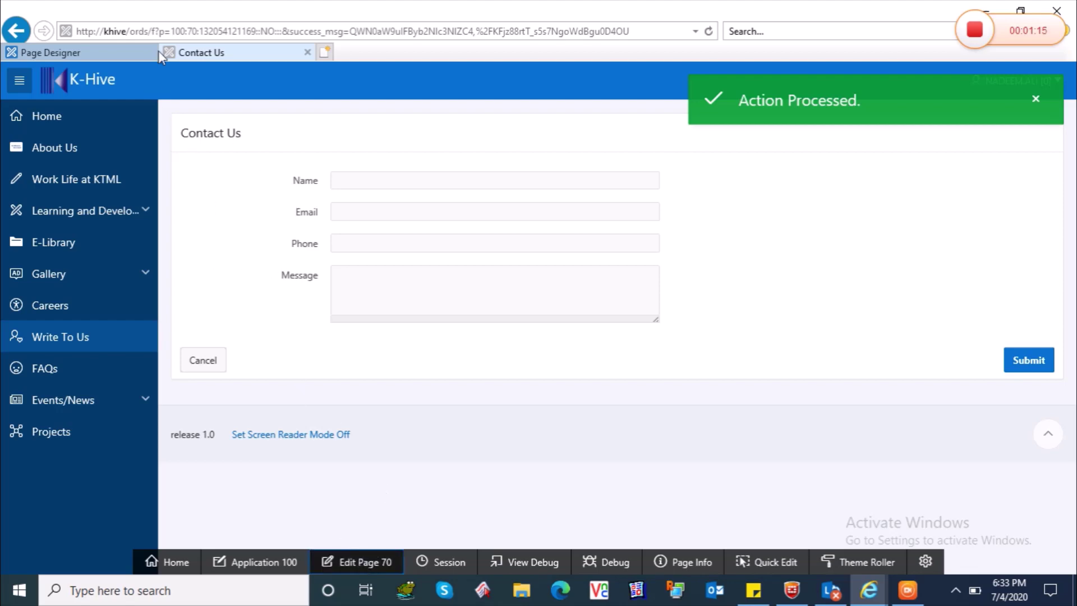
Switch to Page Designer and review page 70 and the Contact Us region properties.
click(112, 51)
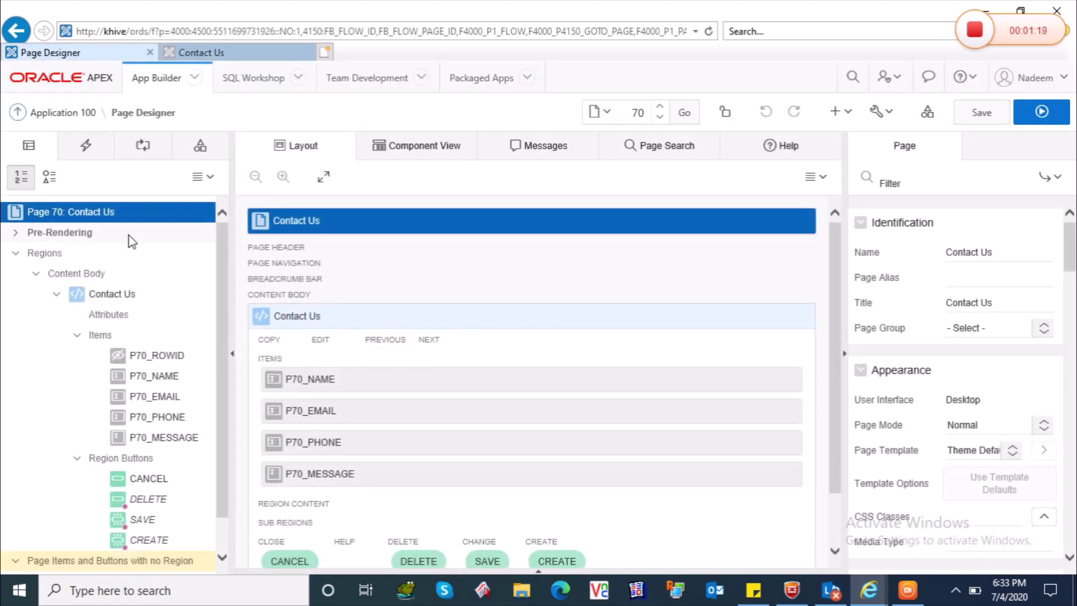
click(103, 301)
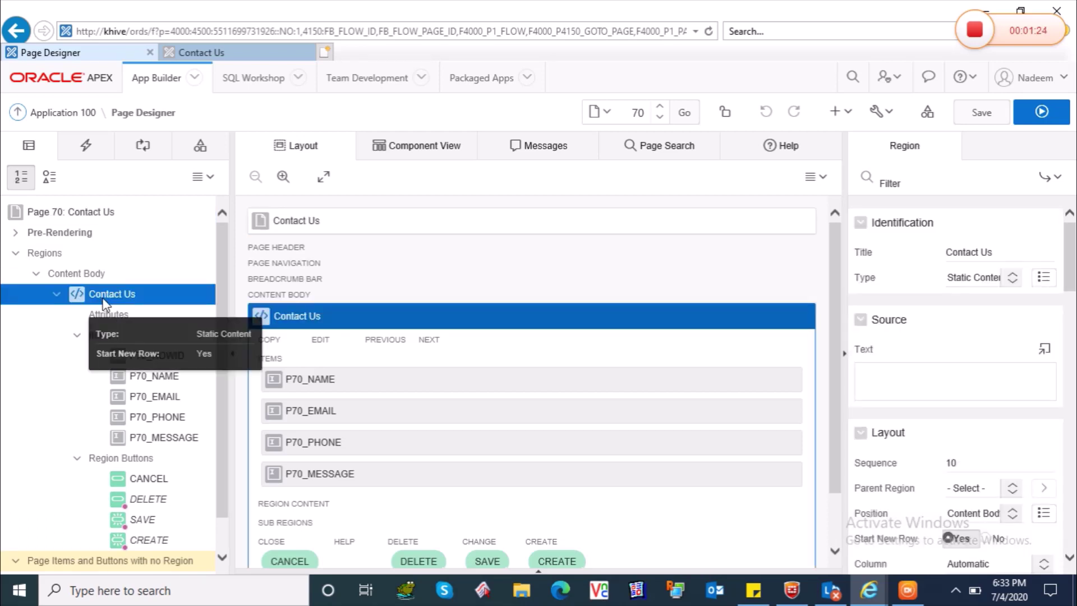
click(103, 216)
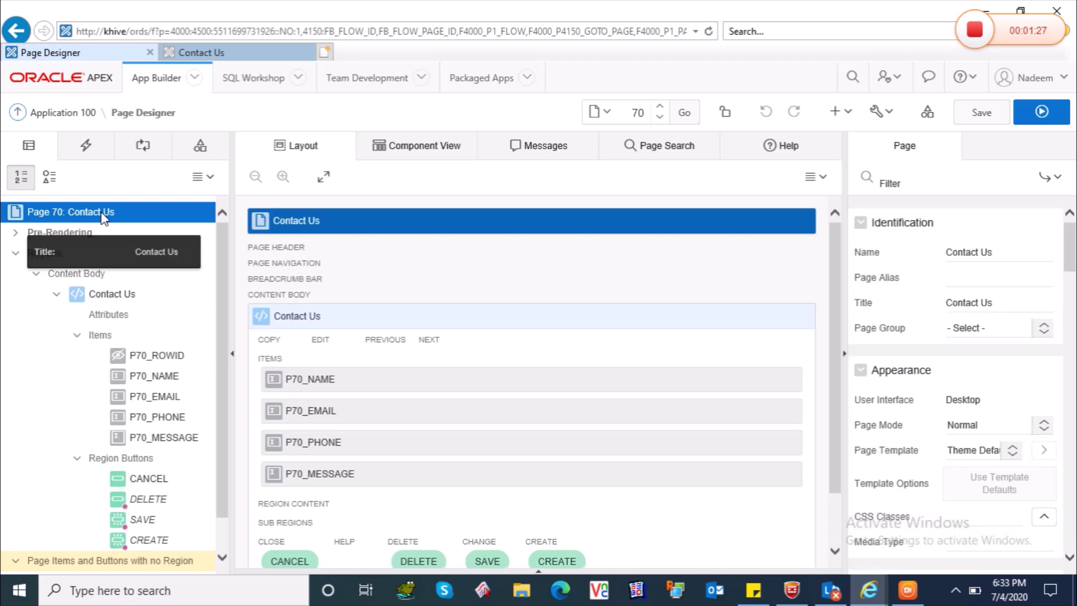
click(110, 295)
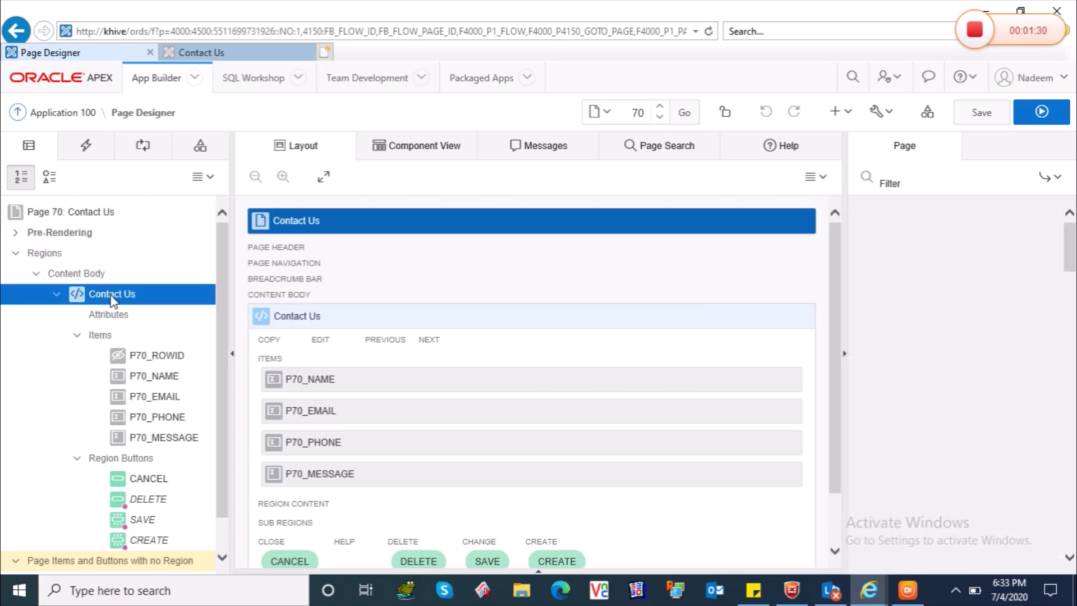
drag(1072, 259, 1073, 204)
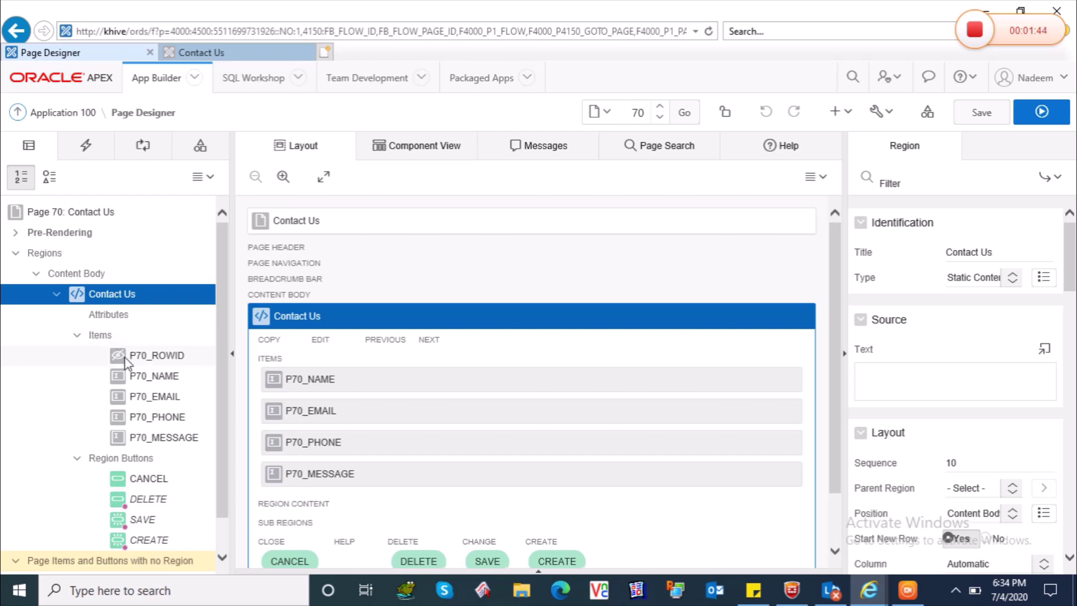
Expand the region's items list and select the hidden P70_ROWID item.
click(78, 336)
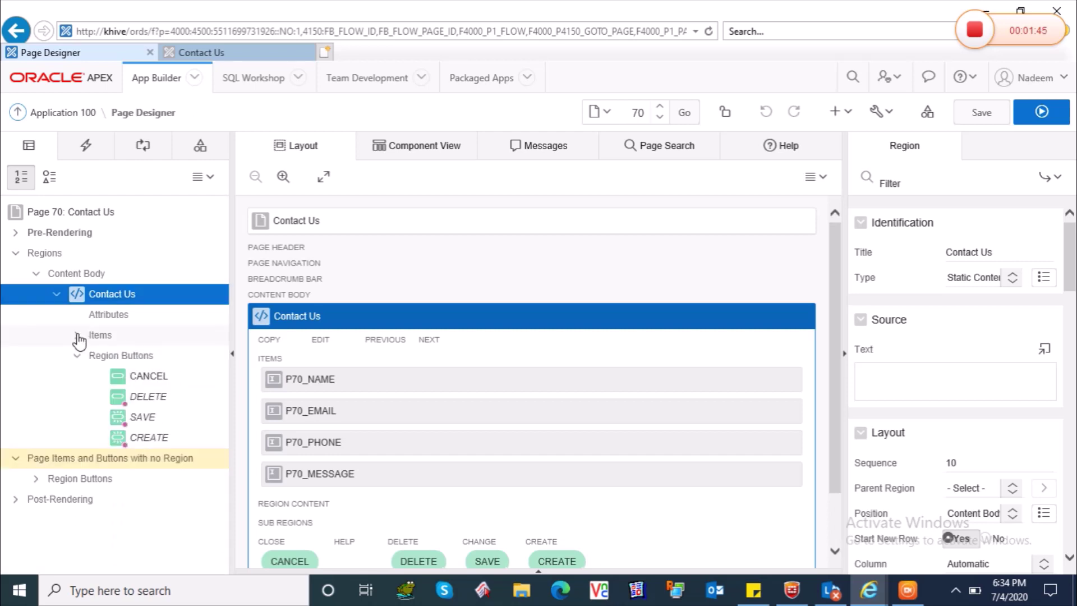
click(78, 355)
click(78, 336)
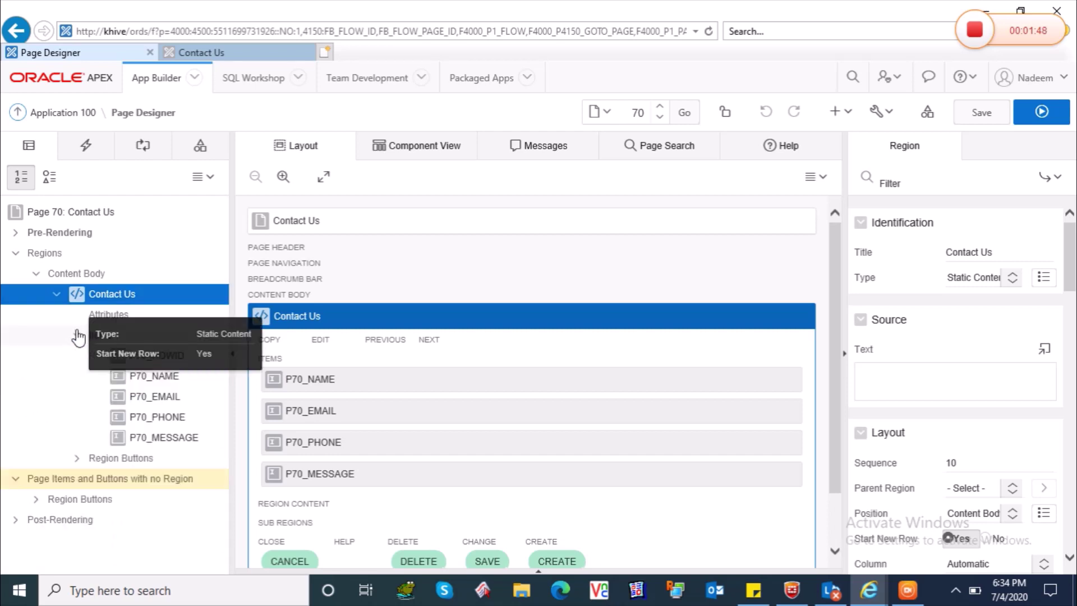
click(168, 358)
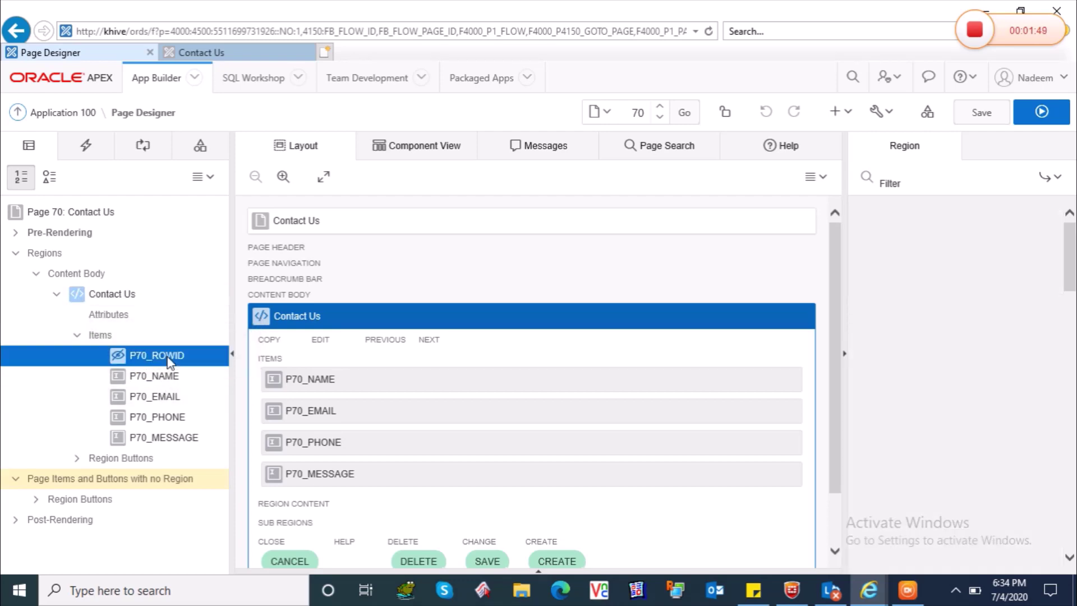
Confirm P70_ROWID is sourced from the ROWID database column, then select P70_NAME.
click(167, 376)
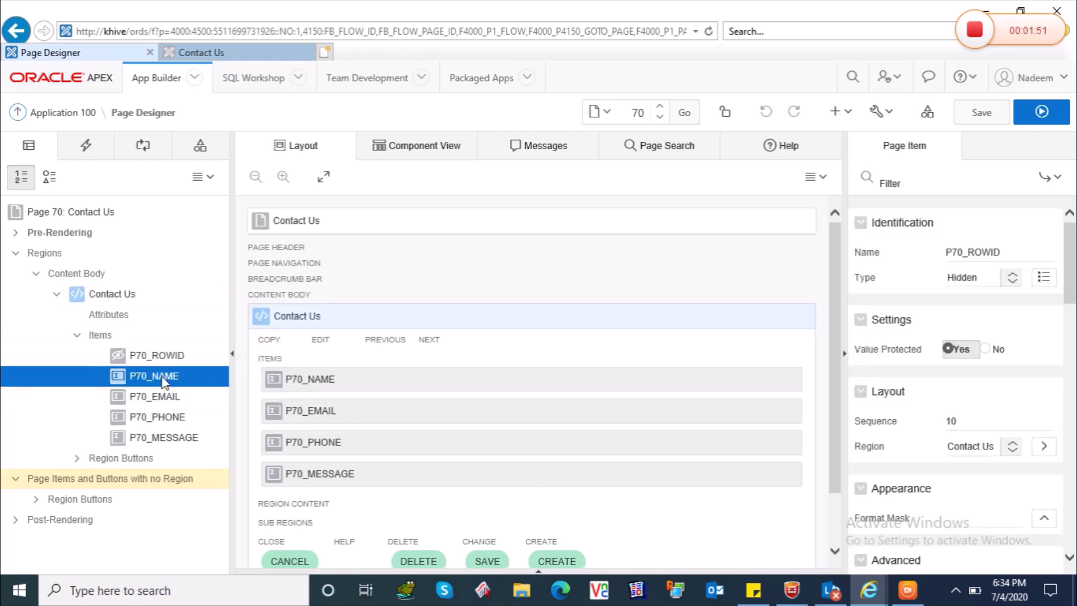
click(166, 399)
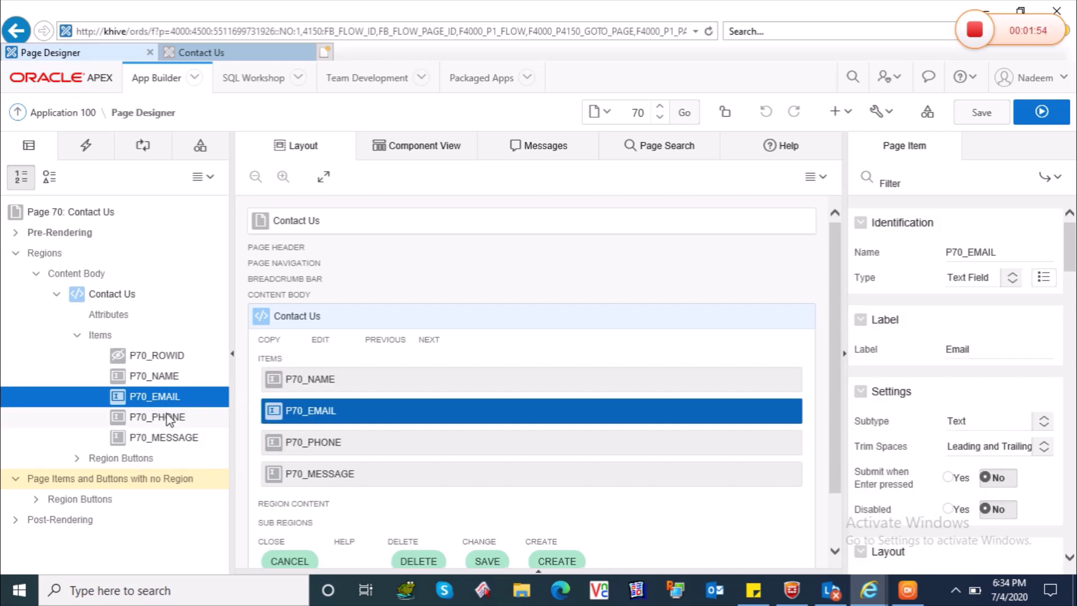
click(180, 355)
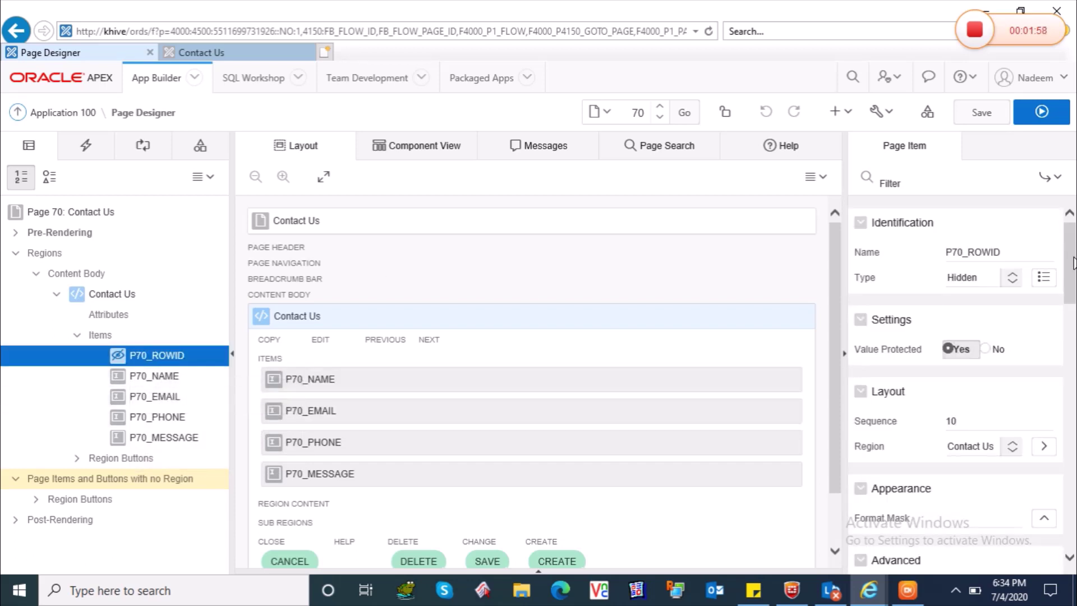
scroll(1074, 264, down, 1)
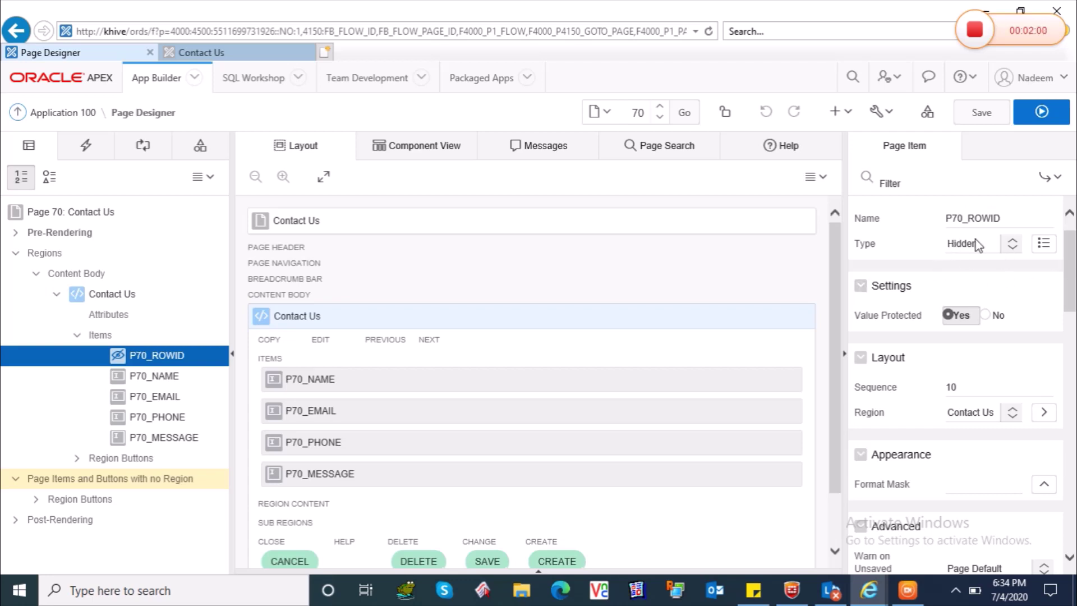
scroll(1072, 287, down, 3)
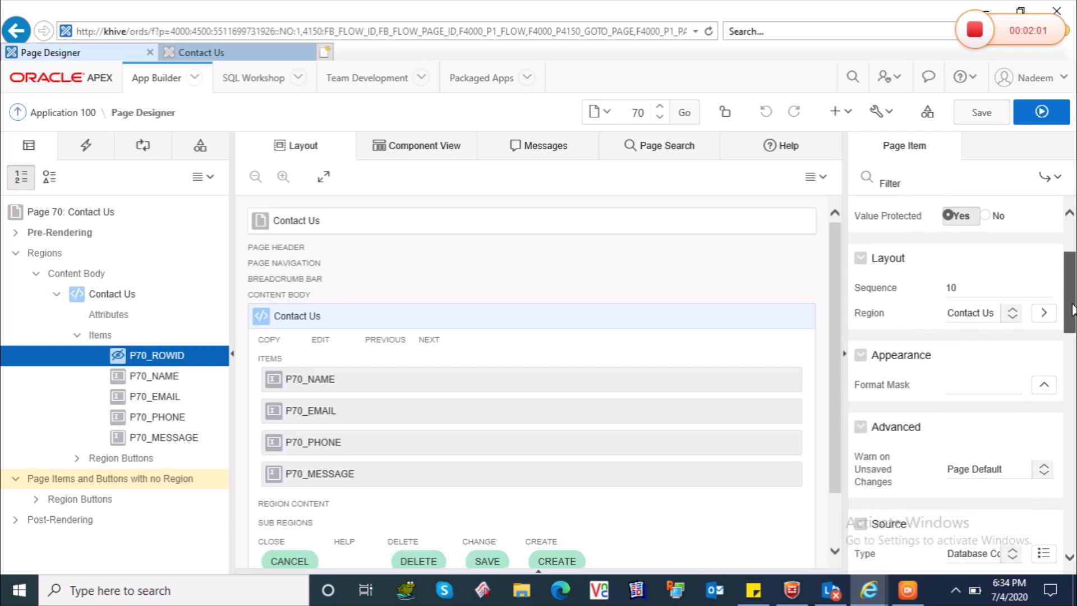
drag(1074, 305, 1075, 365)
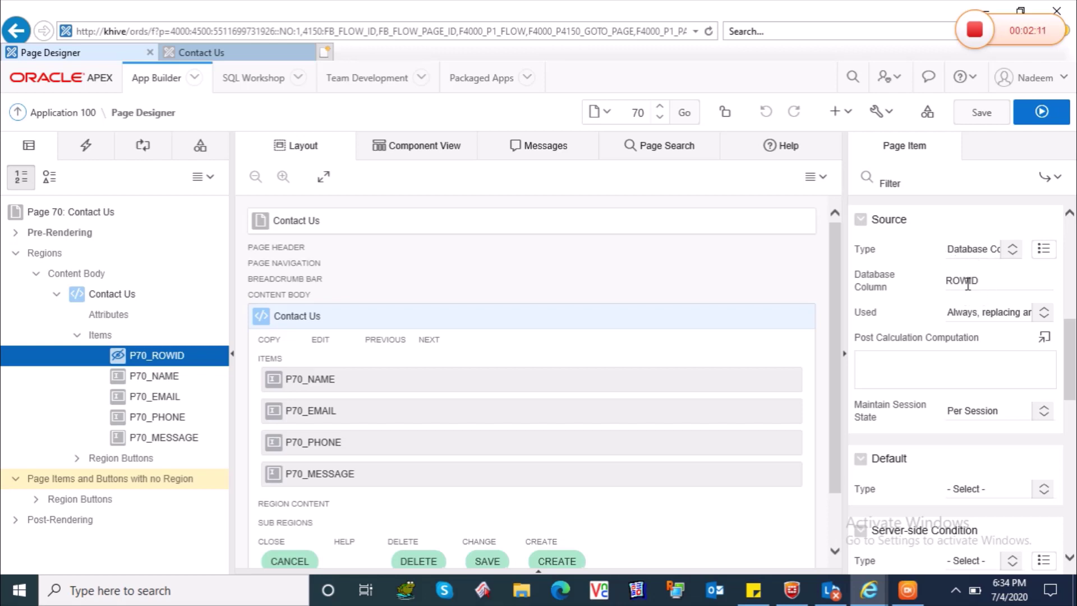
drag(1075, 343, 1076, 436)
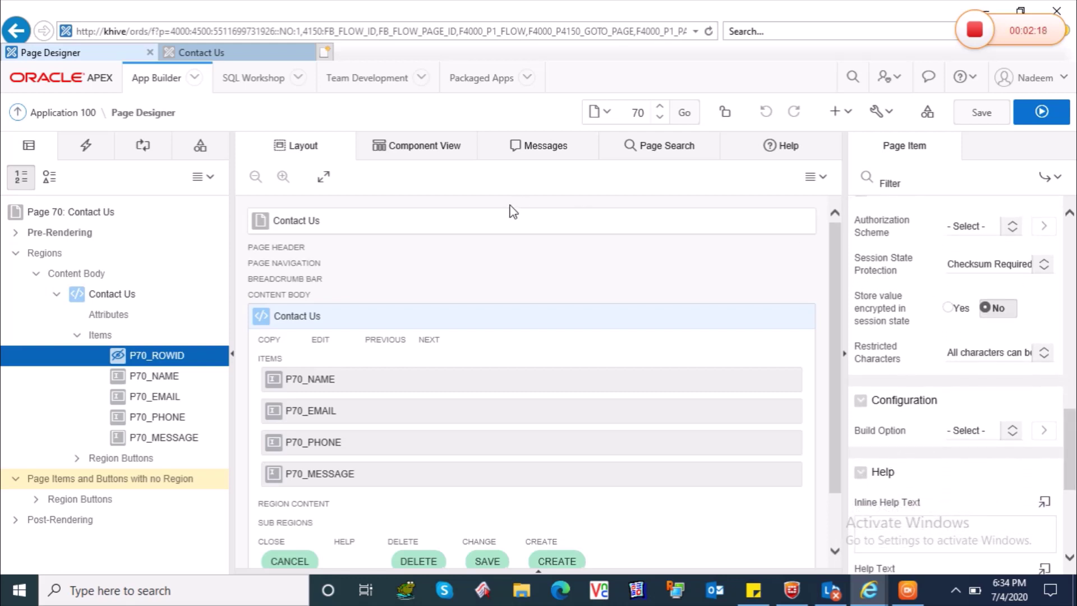
click(141, 377)
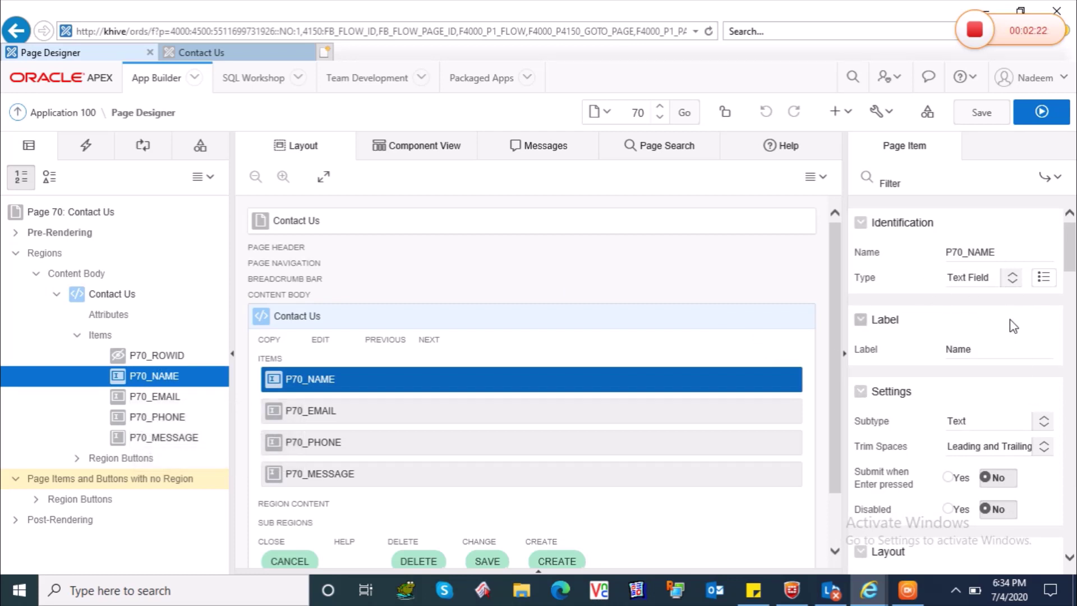
Check that P70_NAME's source is the NAME database column, then select P70_EMAIL.
scroll(1054, 290, down, 4)
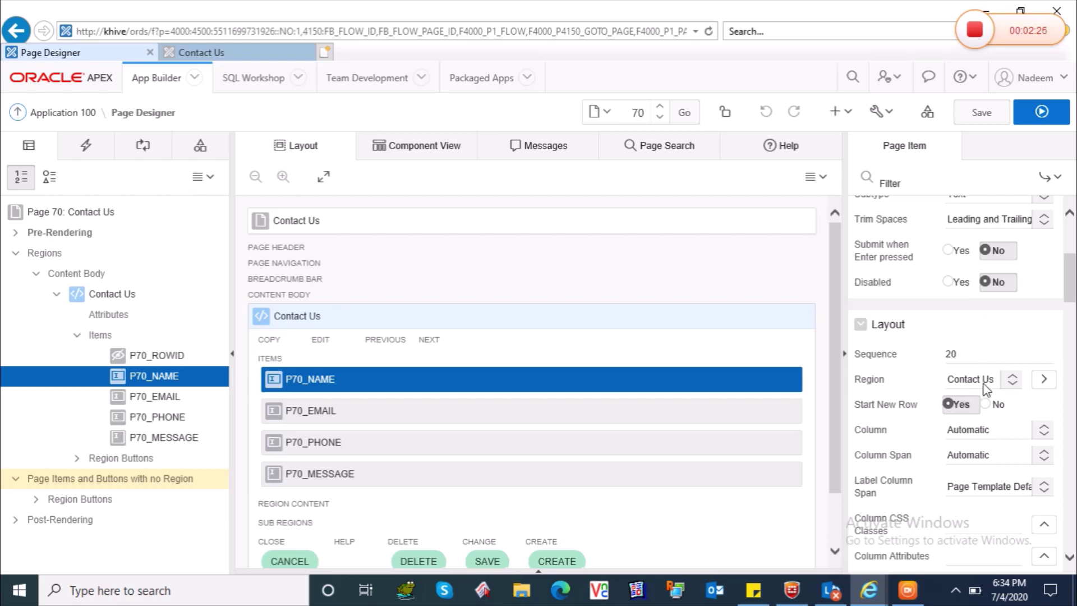
drag(1072, 288, 1074, 362)
scroll(999, 391, down, 6)
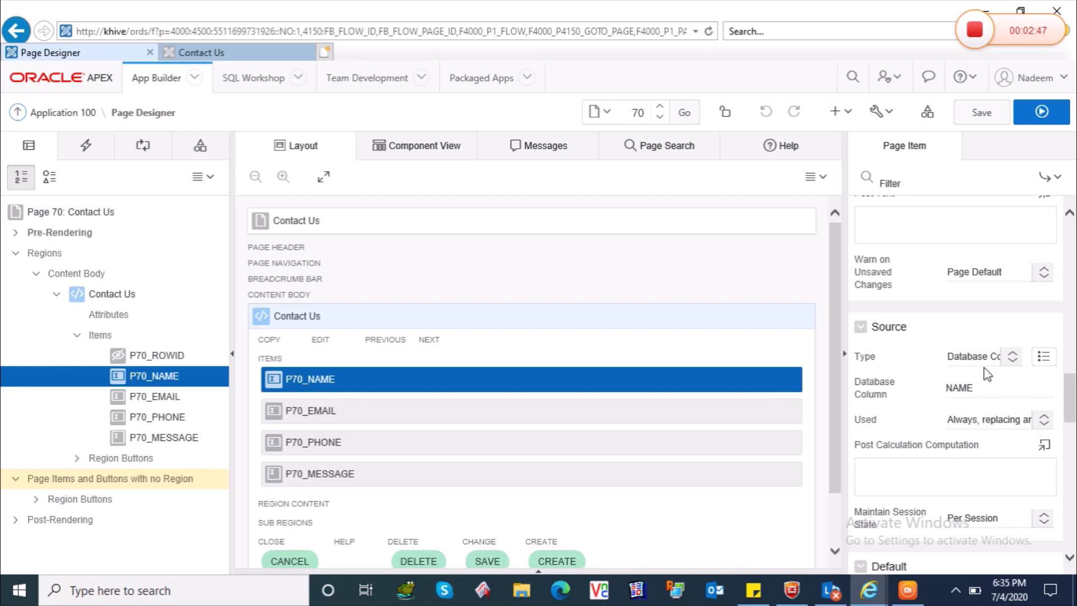
click(183, 398)
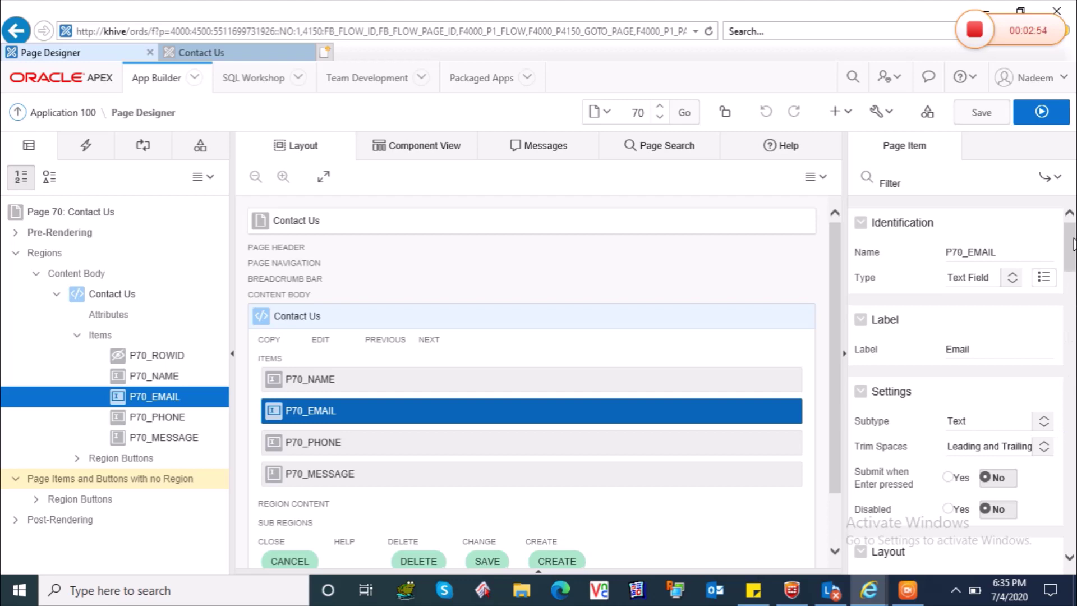
Check P70_EMAIL and P70_PHONE, then review P70_MESSAGE: MESSAGE column, required, max length 500.
drag(1072, 249, 1074, 388)
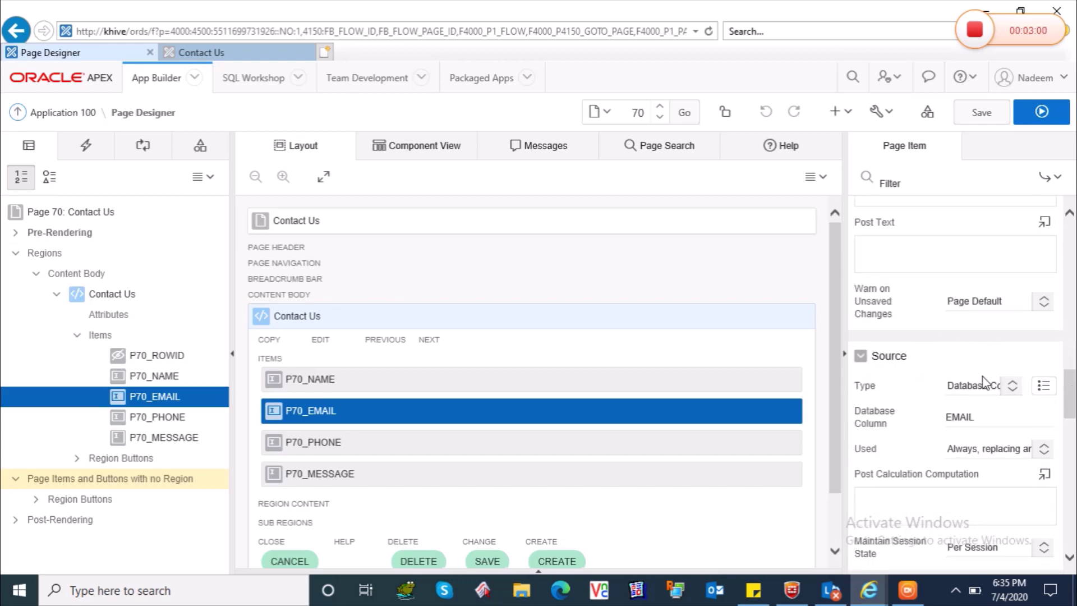
click(170, 415)
click(169, 439)
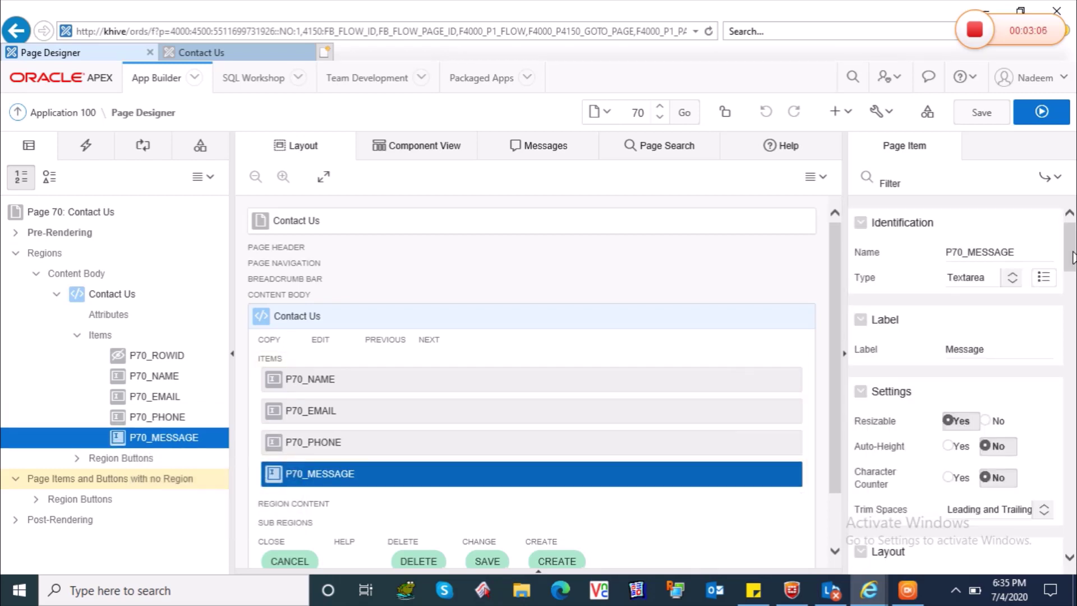
scroll(1073, 258, down, 1)
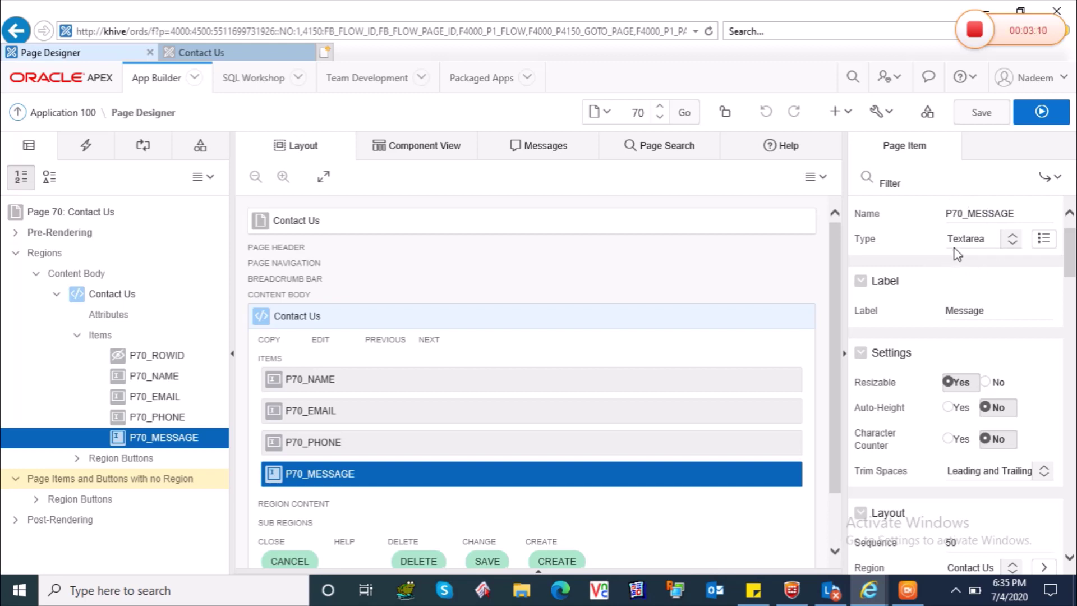
drag(1072, 259, 1074, 403)
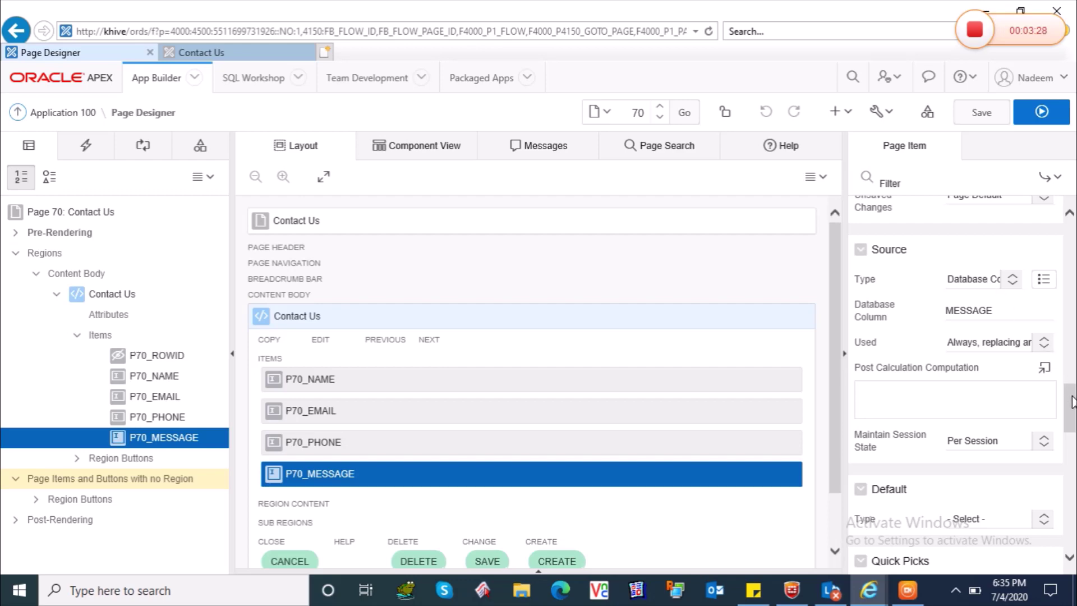
drag(1072, 393, 1074, 315)
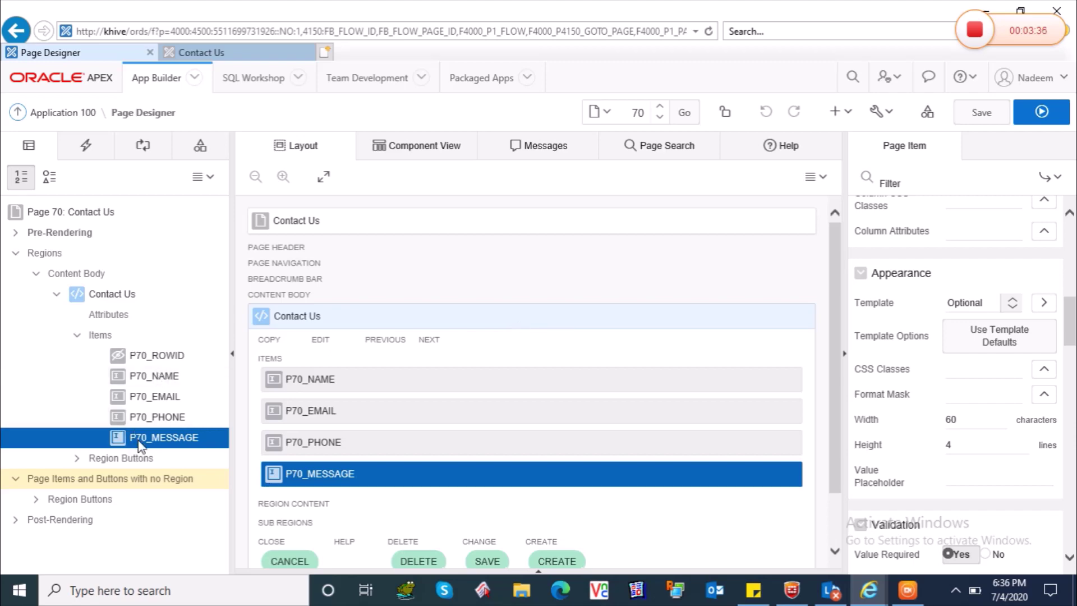
Select the Contact Us region and expand its buttons: CANCEL, DELETE, SAVE and CREATE.
click(84, 297)
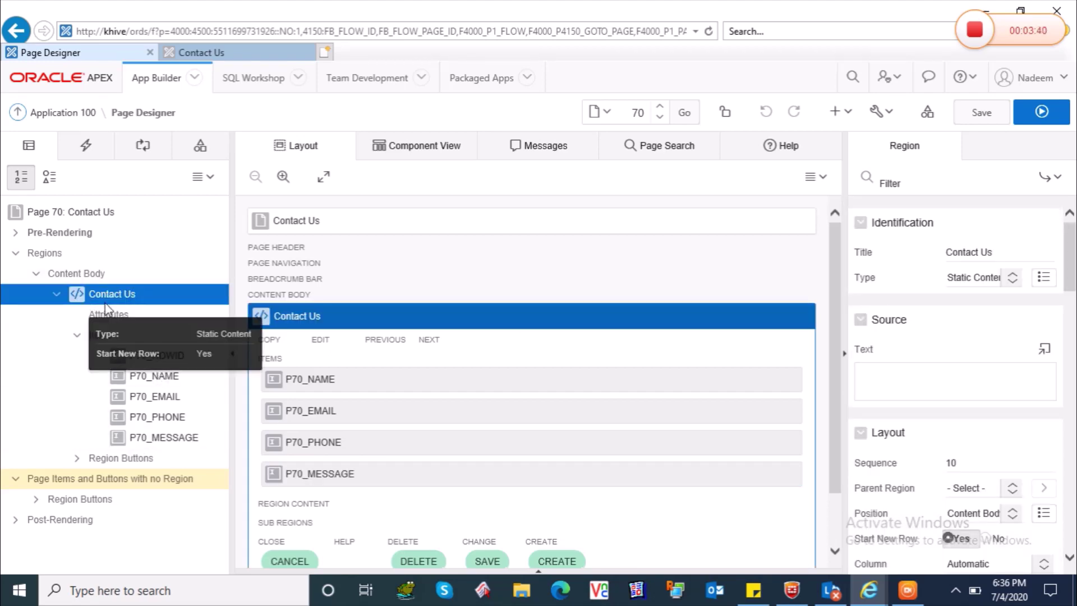
click(77, 457)
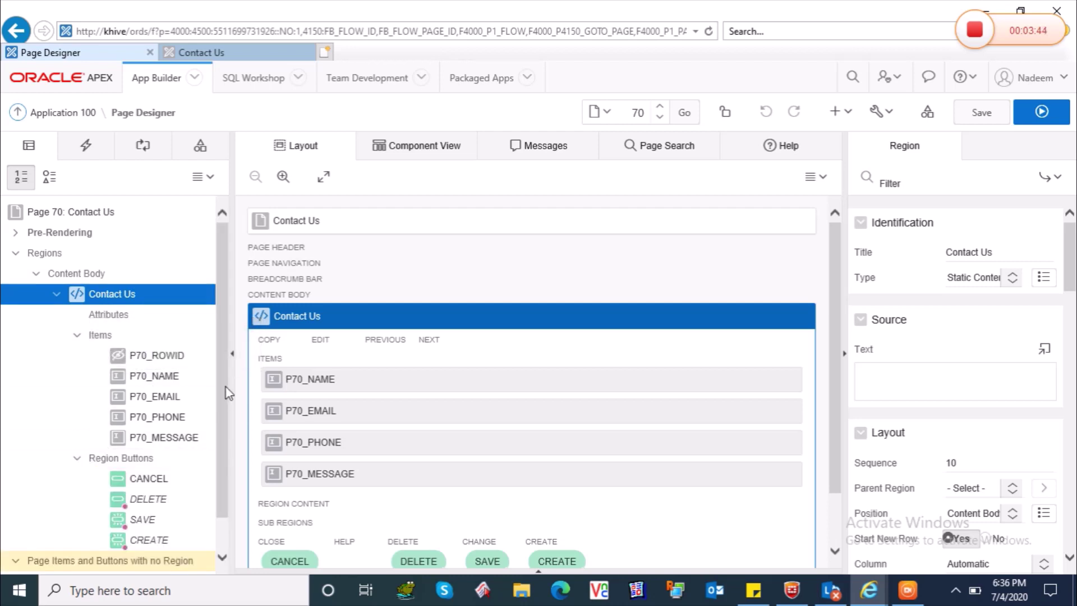
scroll(227, 393, down, 1)
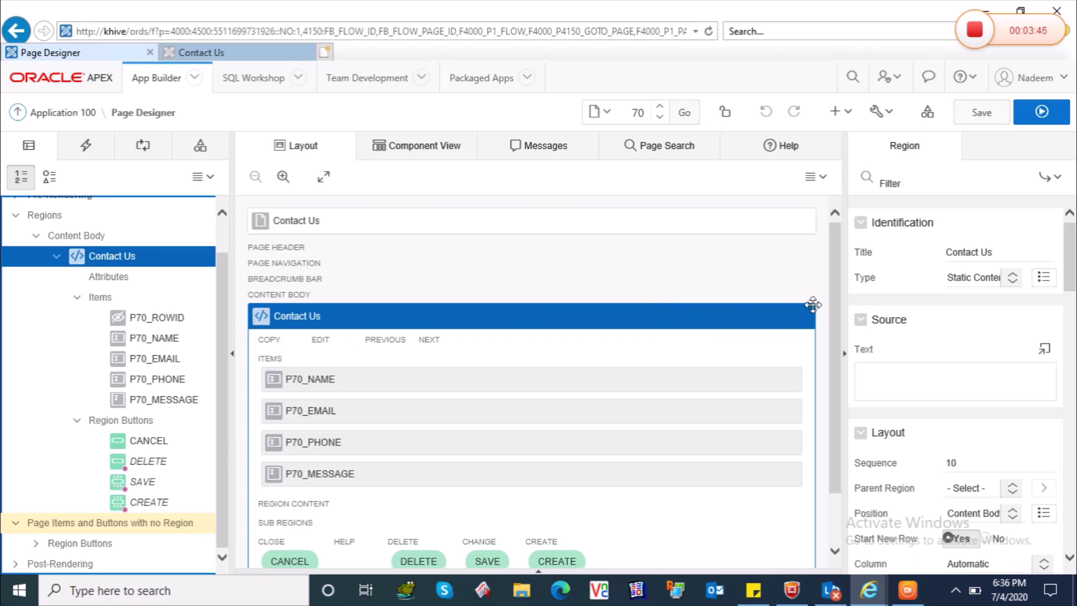
drag(836, 287, 841, 359)
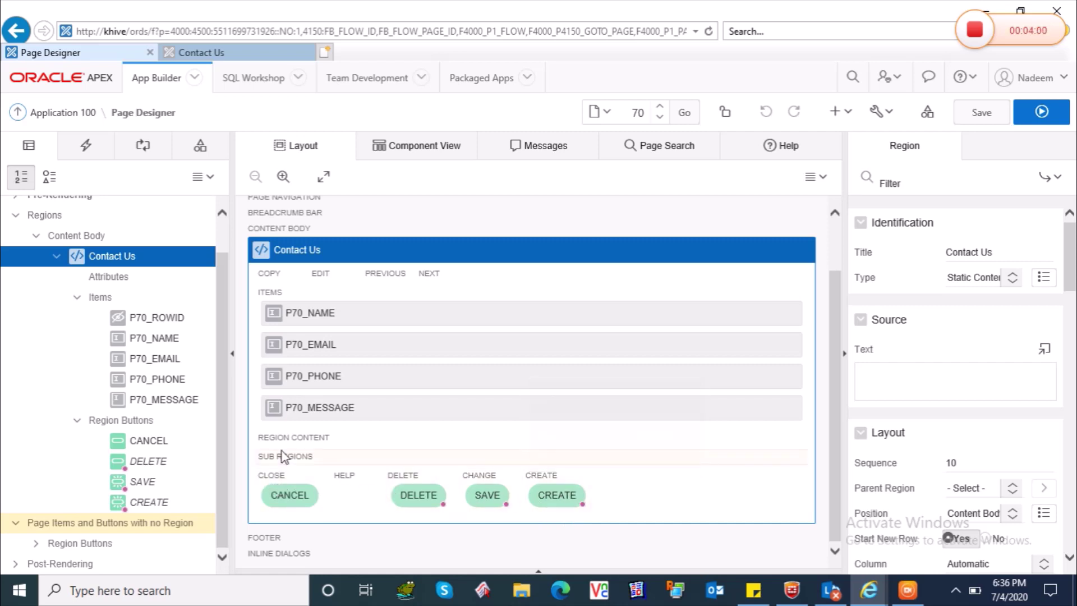
click(147, 503)
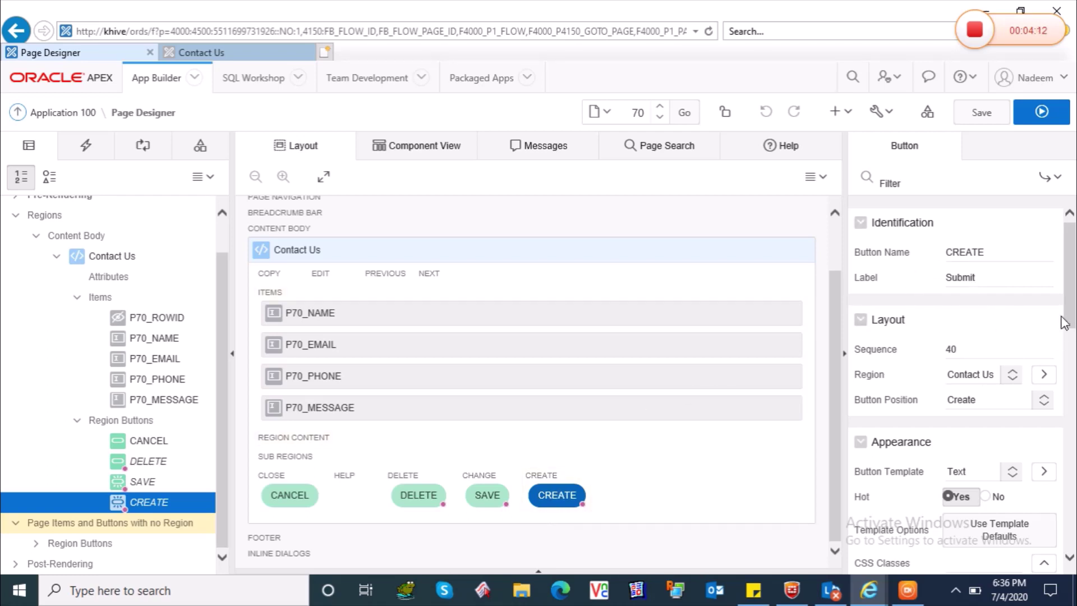
scroll(1073, 331, down, 2)
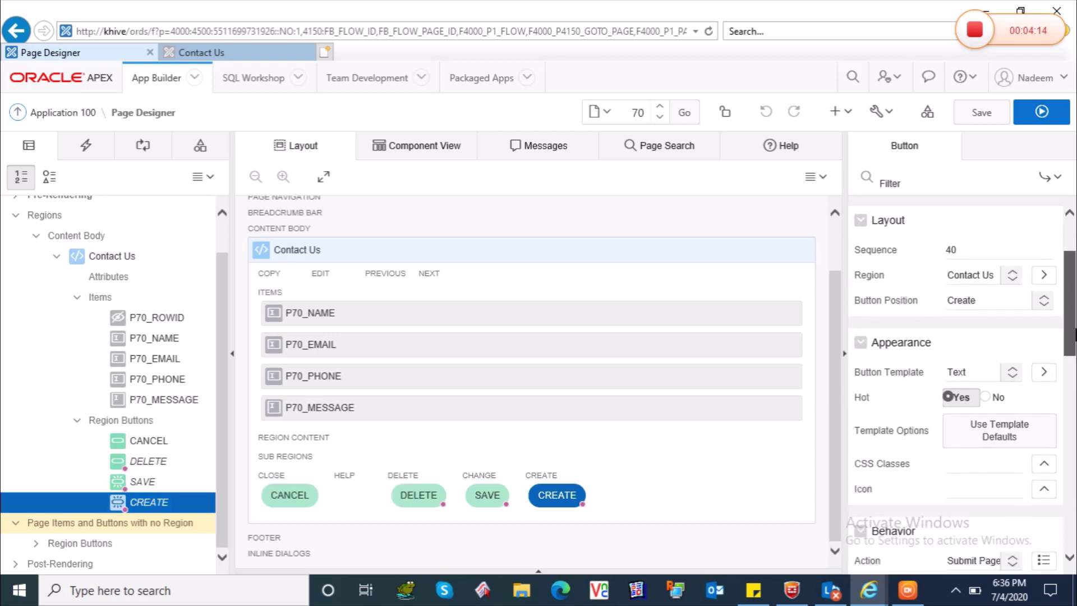
scroll(1074, 335, down, 3)
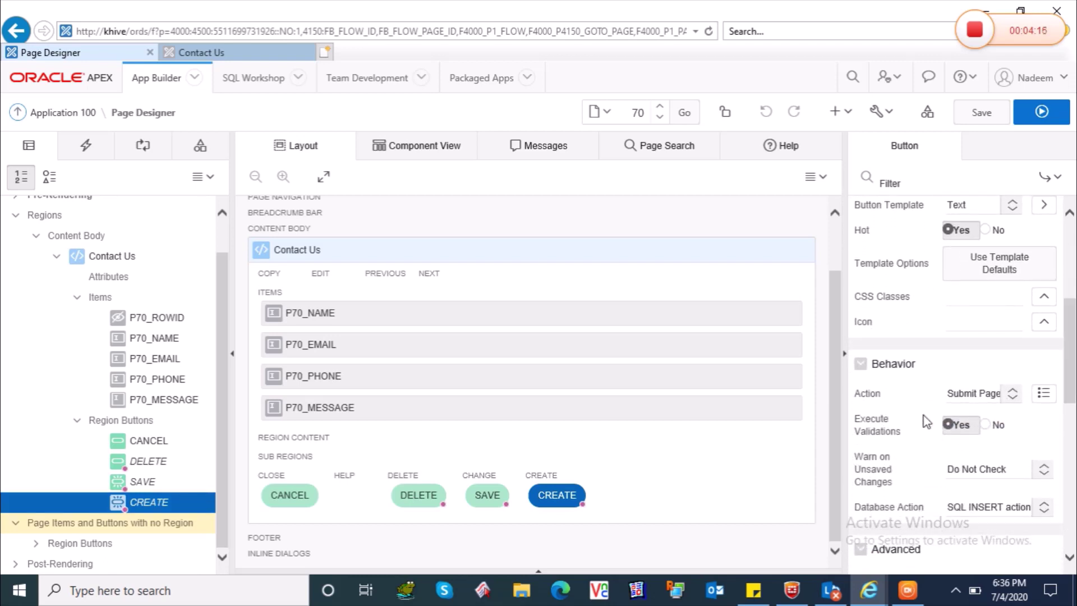
click(1014, 396)
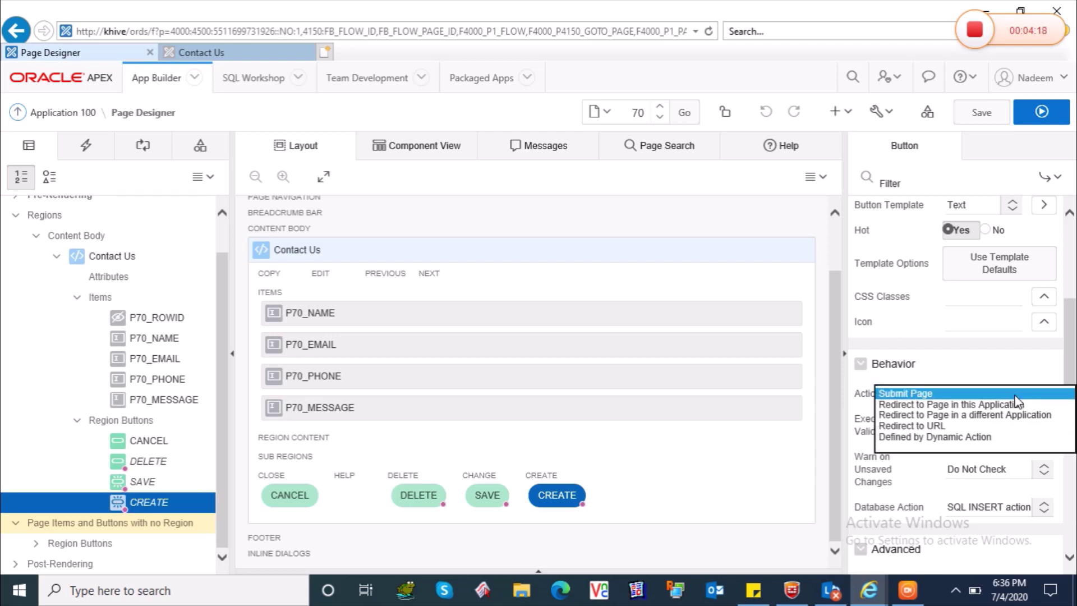
click(907, 395)
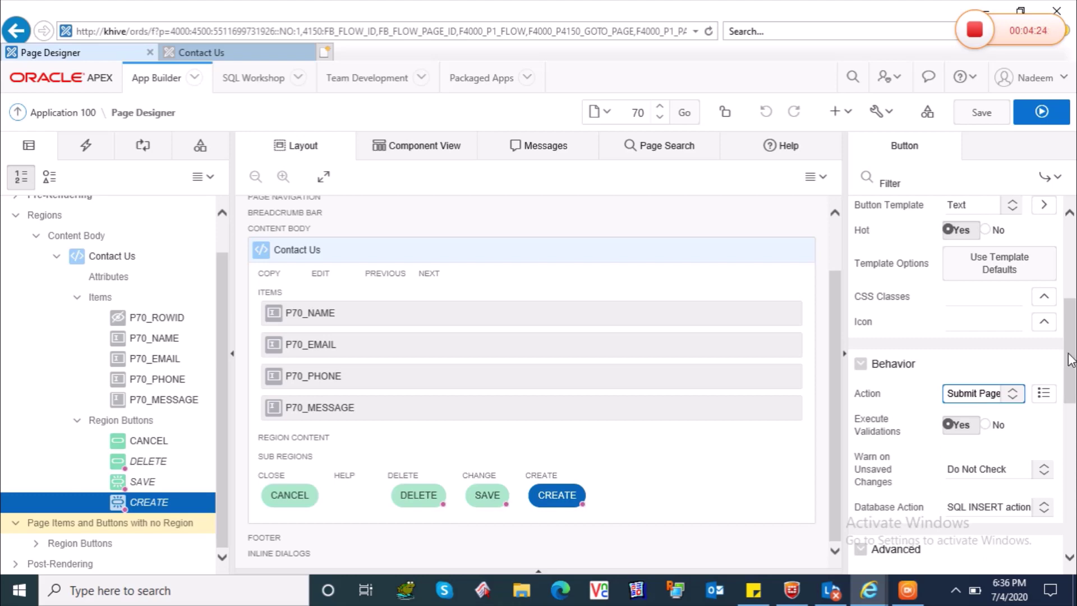
drag(1072, 365, 1074, 402)
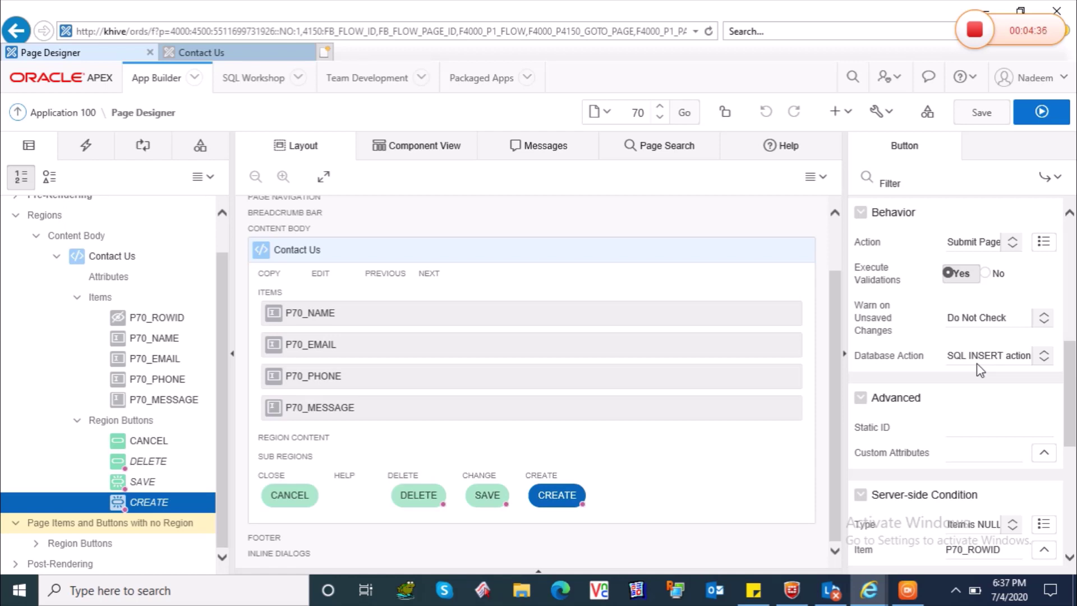
drag(1072, 385, 1075, 420)
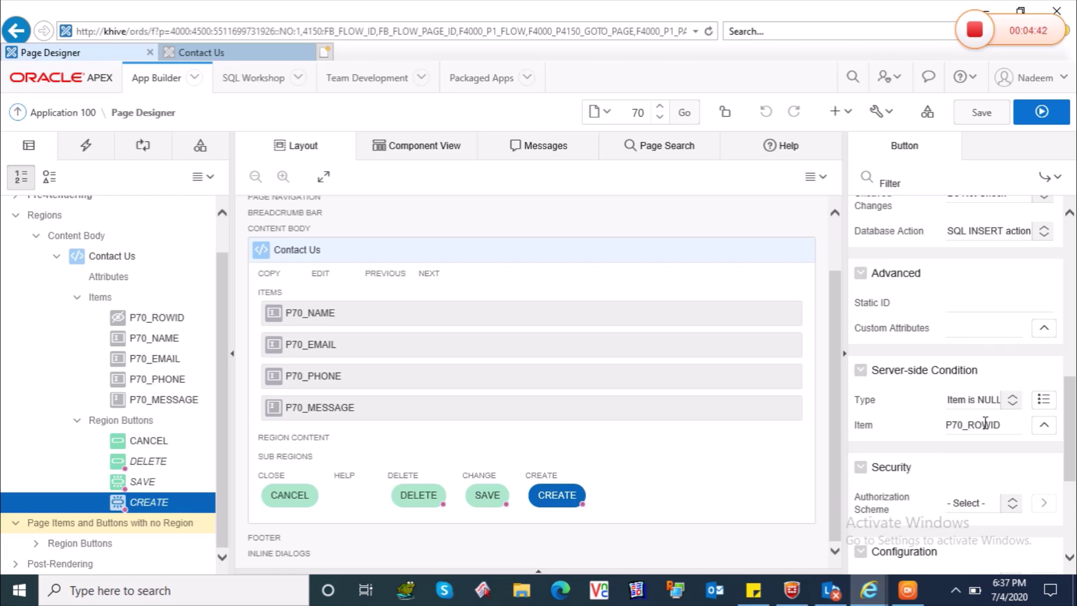
drag(1073, 399, 1073, 357)
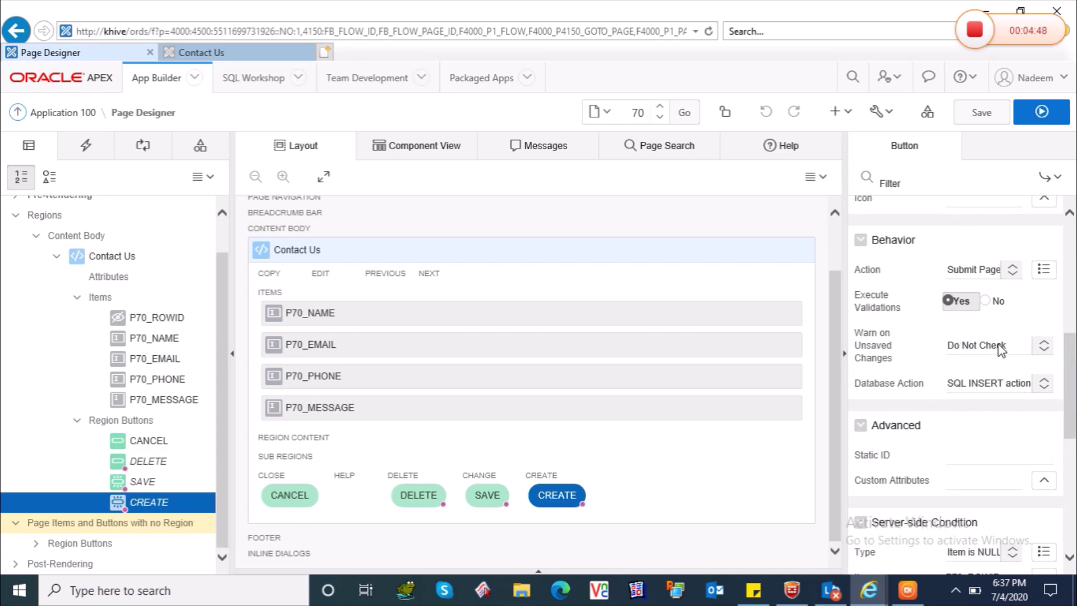
Inspect the SAVE, DELETE and CANCEL buttons; CANCEL submits the page without database action.
click(128, 483)
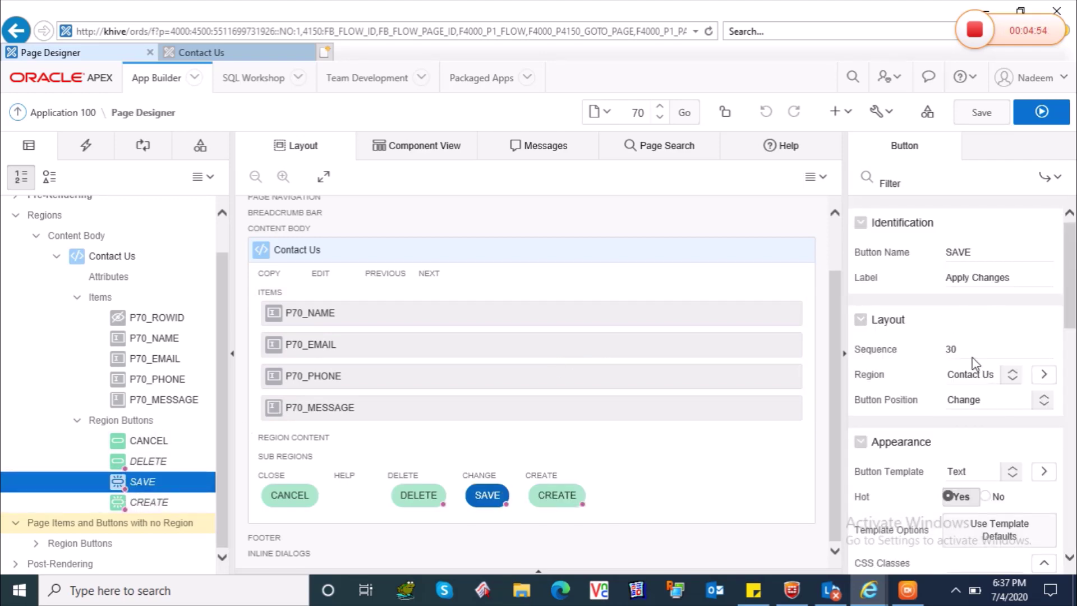
drag(1071, 278, 1075, 355)
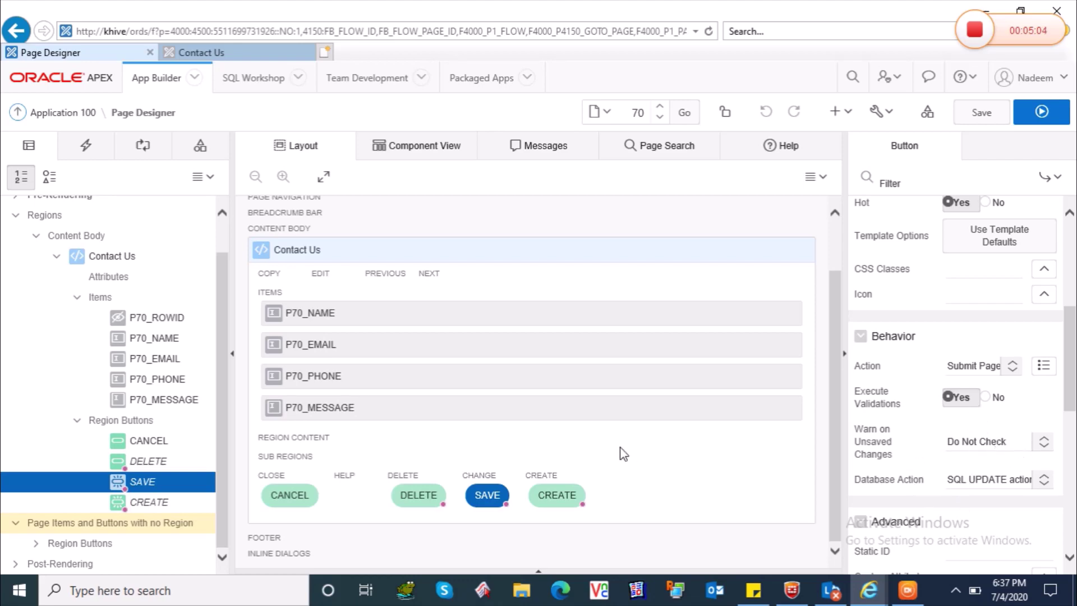
click(144, 461)
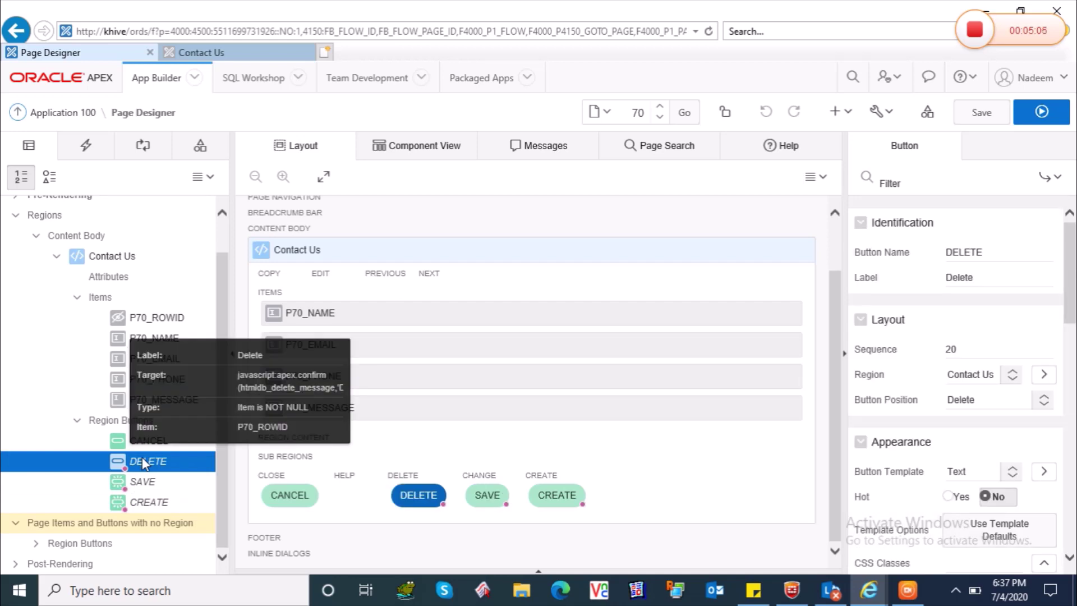
drag(1071, 279, 1074, 370)
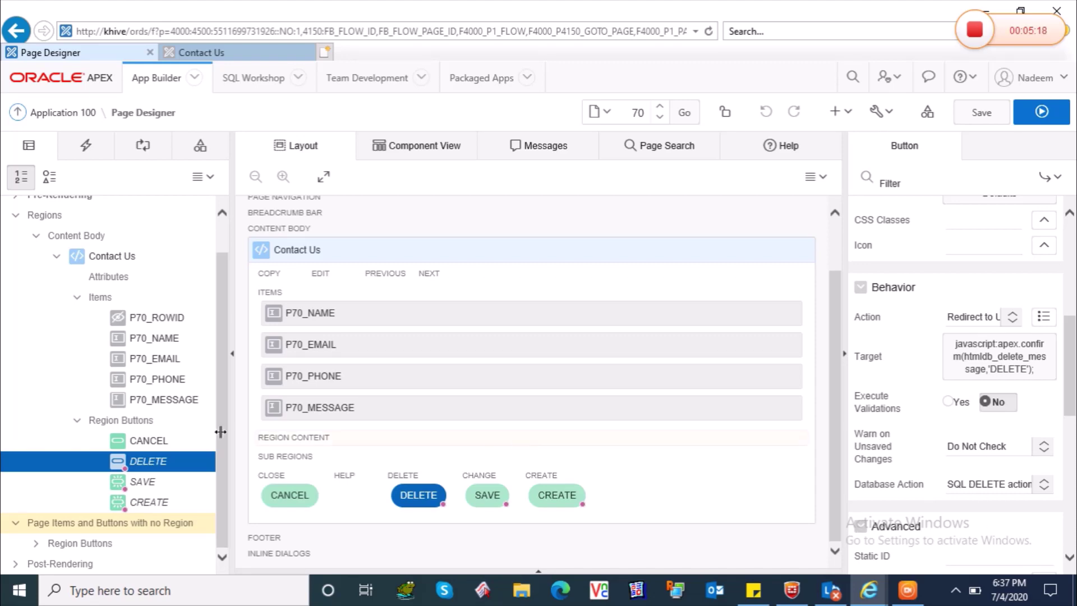
click(150, 440)
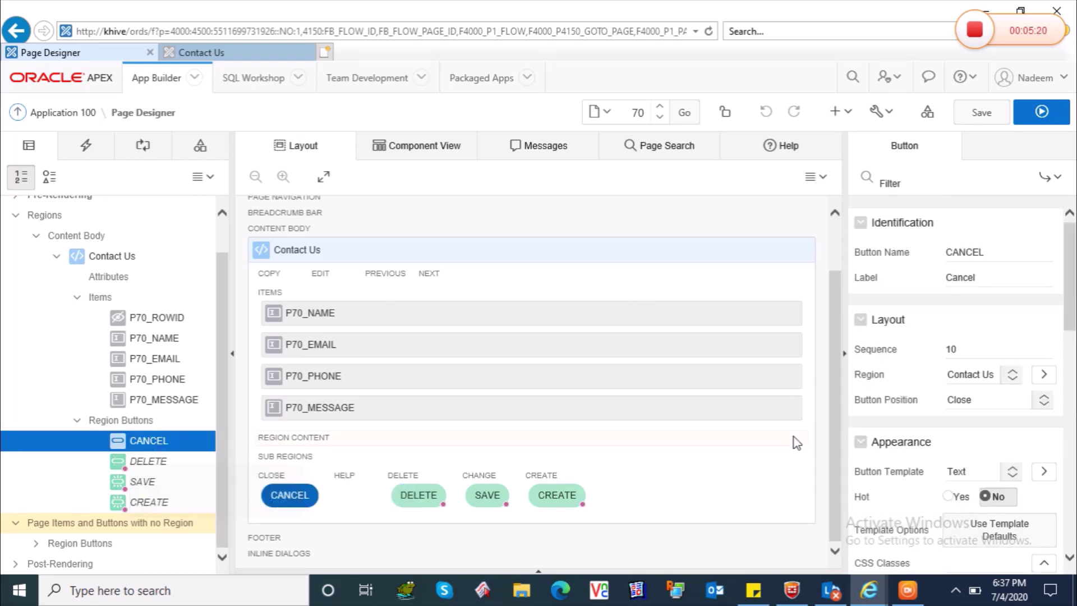
drag(1073, 280, 1073, 369)
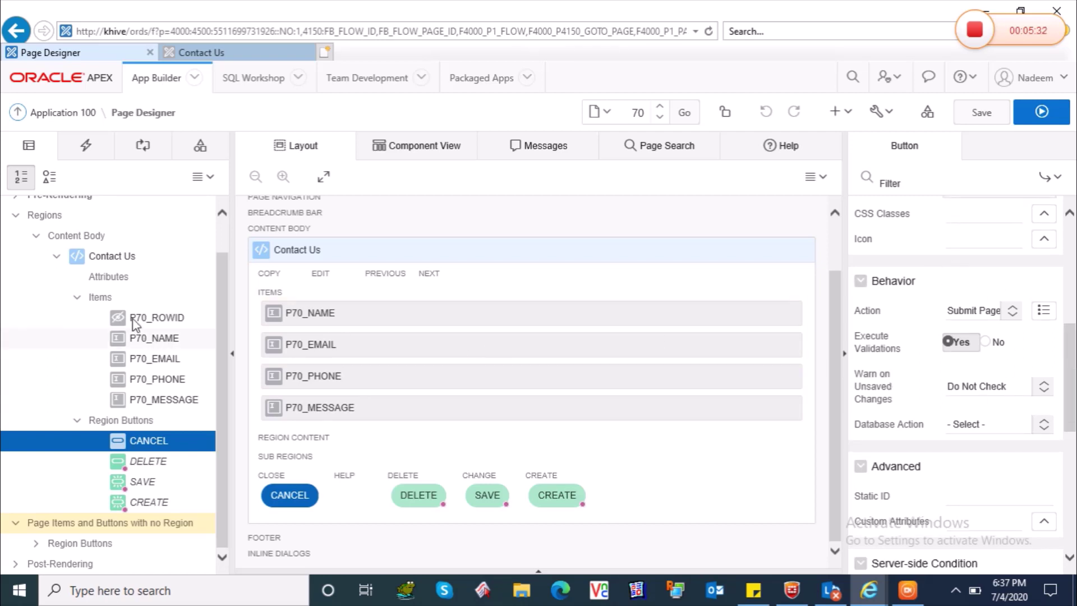
click(97, 256)
click(226, 56)
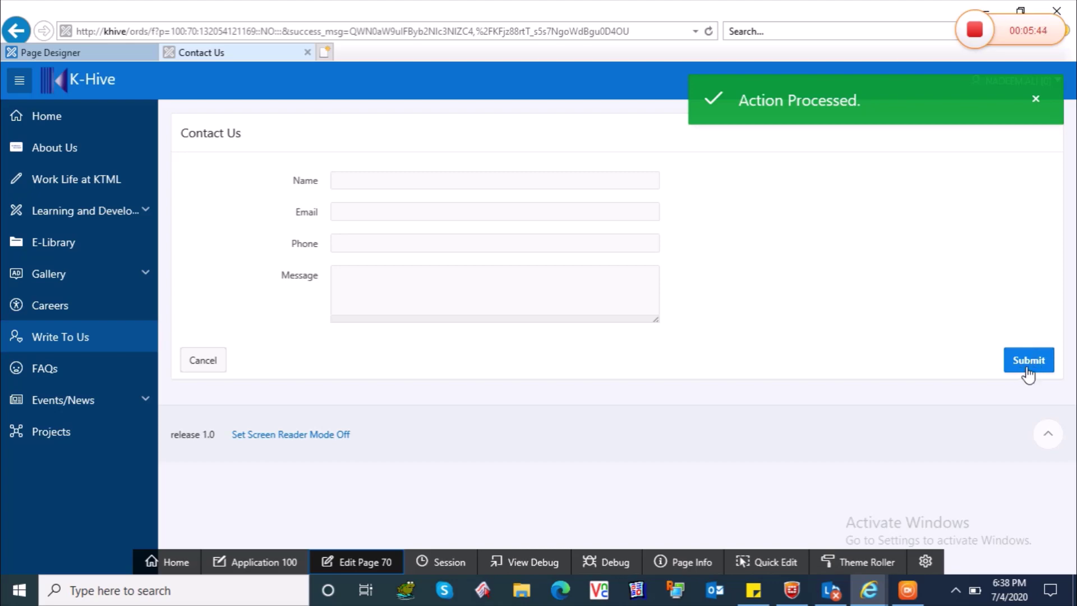
click(115, 55)
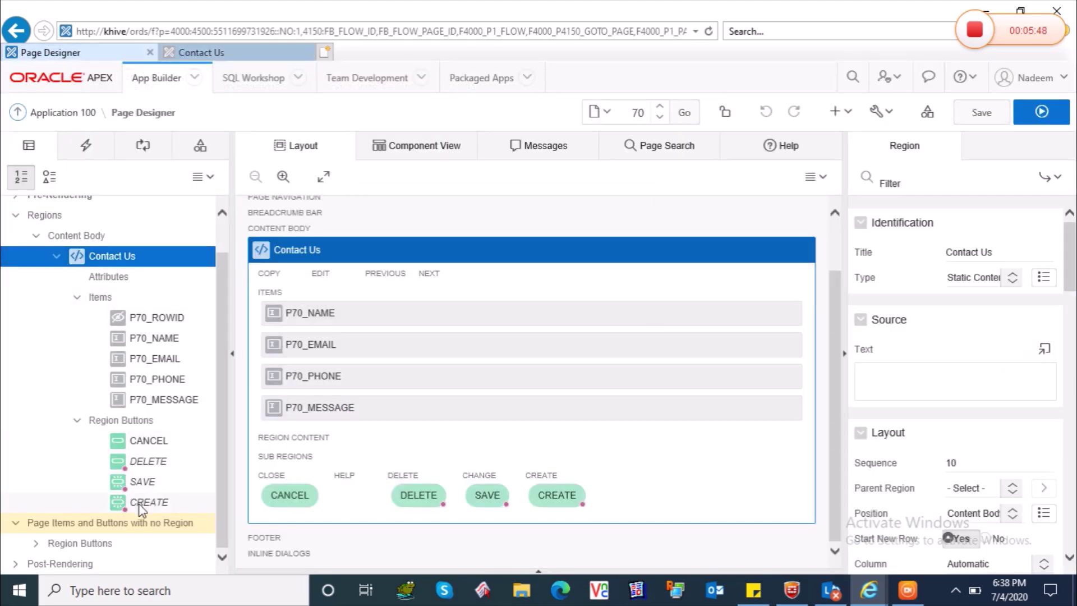
Open the CREATE button and confirm its label is Submit and it submits the page.
click(141, 503)
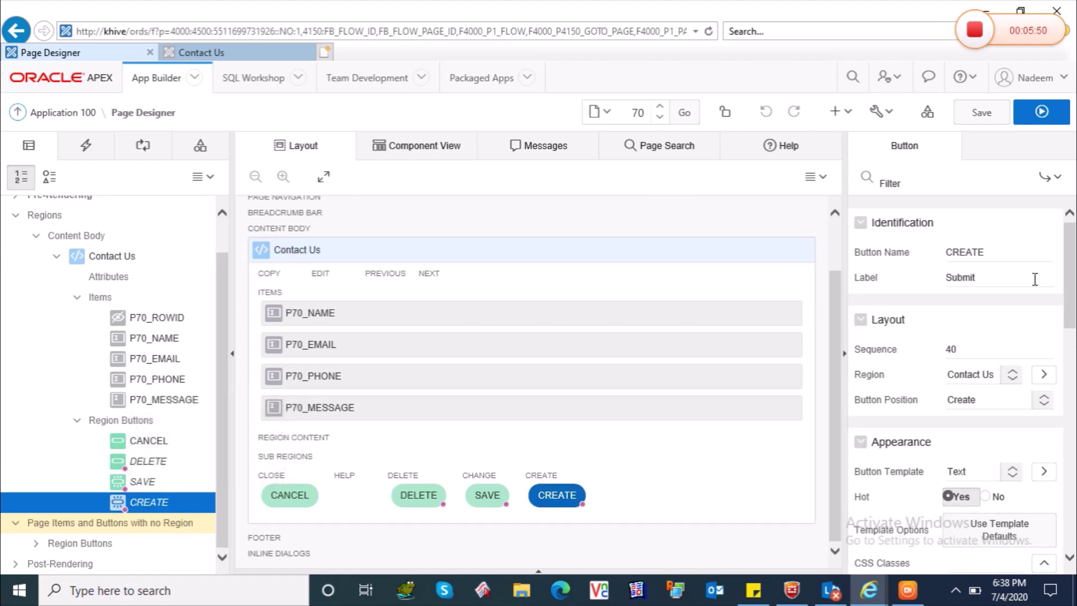
double_click(947, 279)
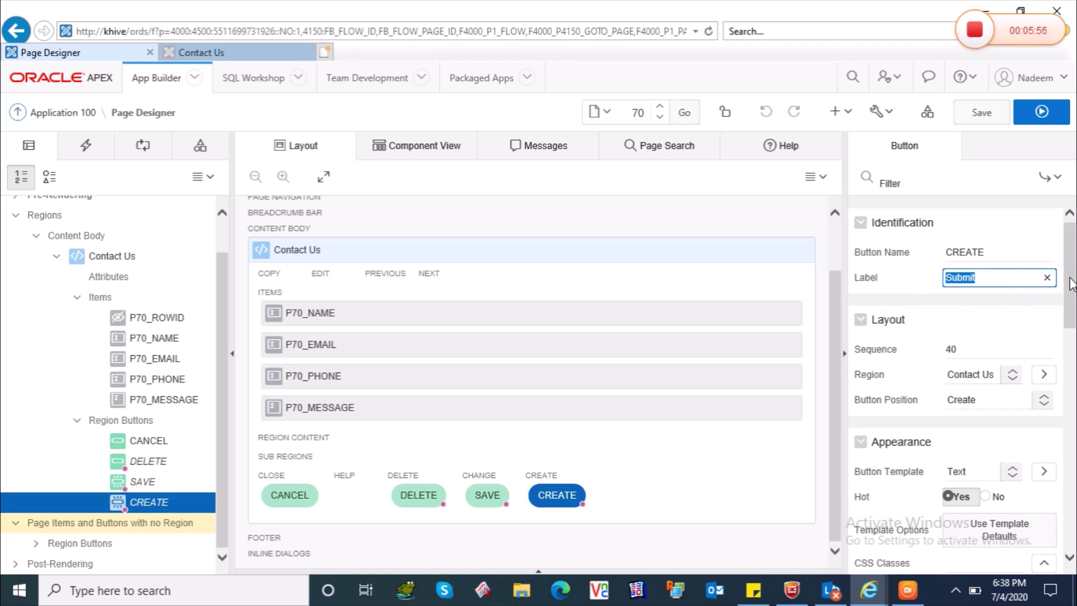
scroll(1069, 283, down, 3)
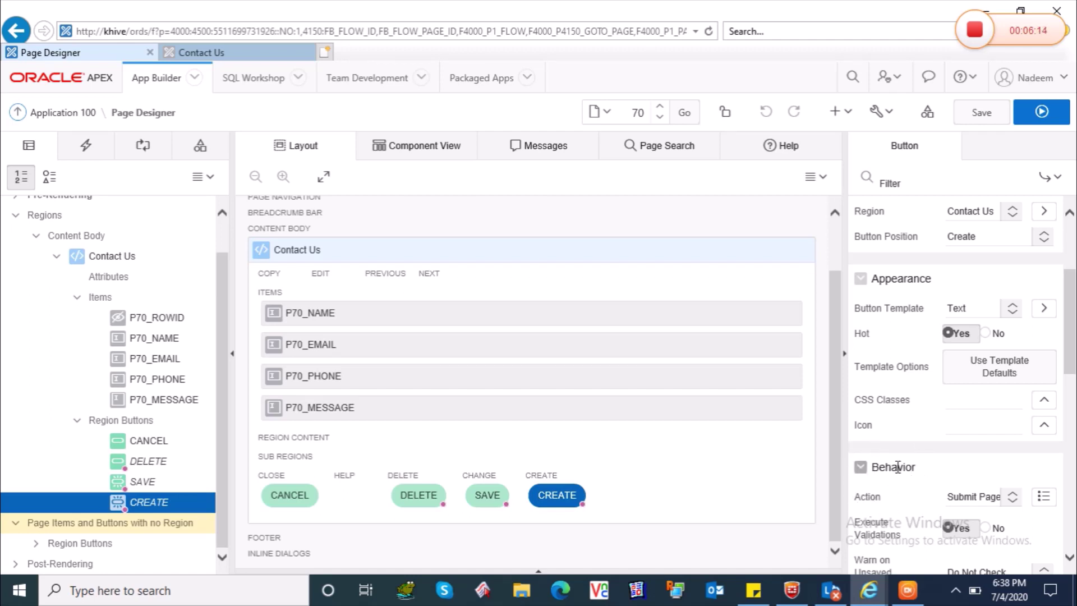
Return to the running Contact Us page and search Windows for 'note'.
click(249, 57)
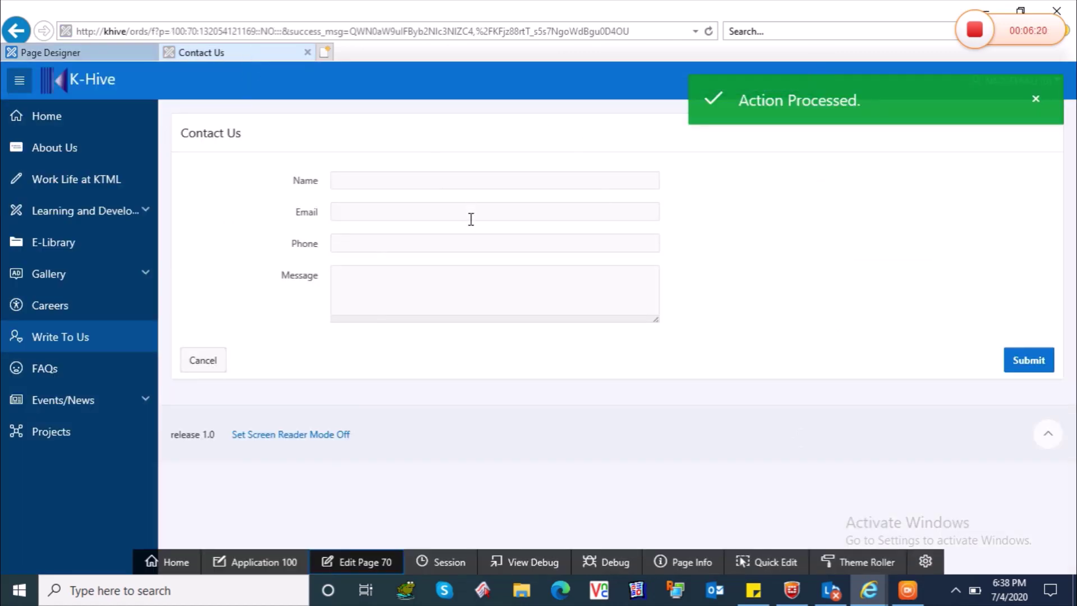
click(184, 601)
text(note)
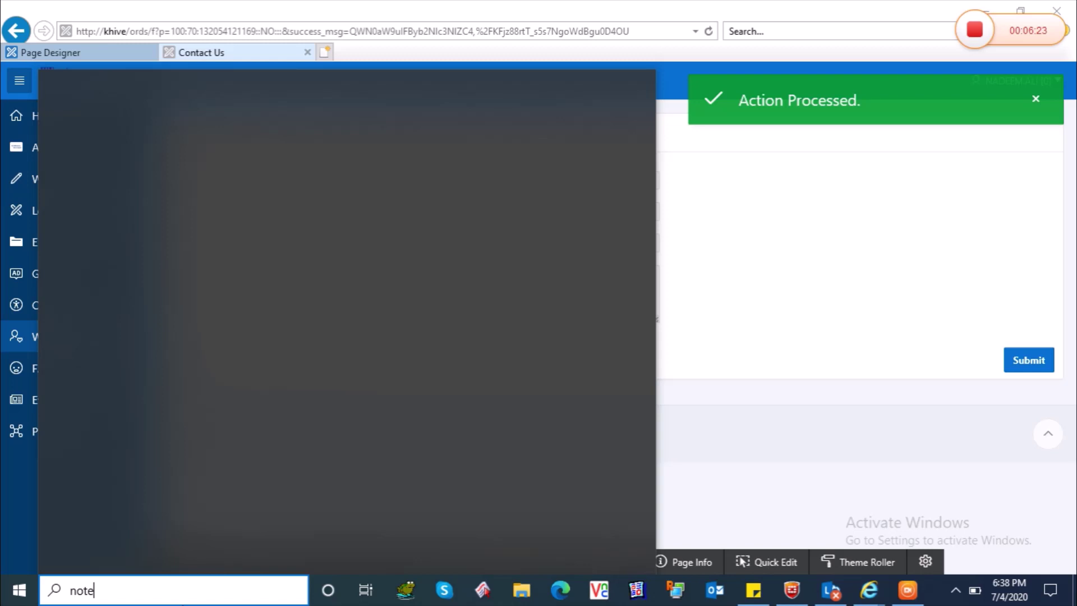
Launch Notepad and type 'thanks for watching dear', trimming the stray text on the next line.
key(Return)
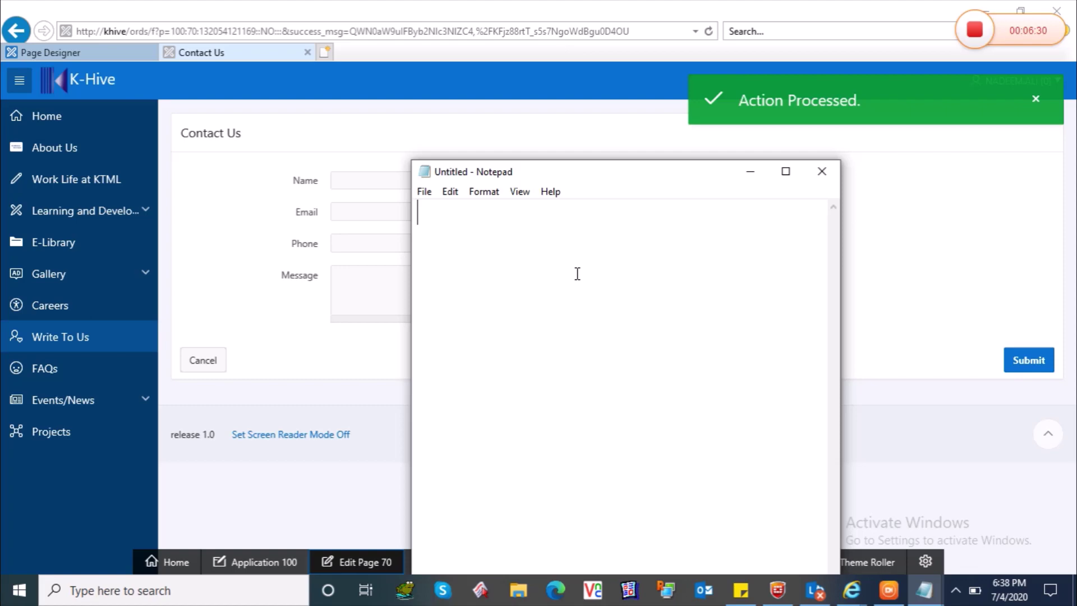
text(thanks for )
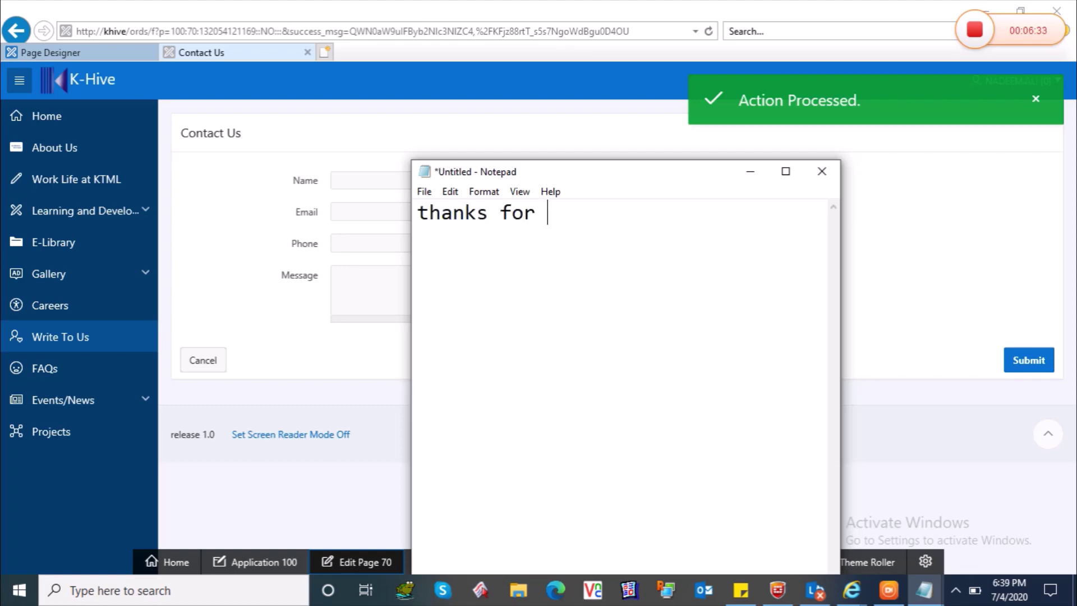
text(watcing)
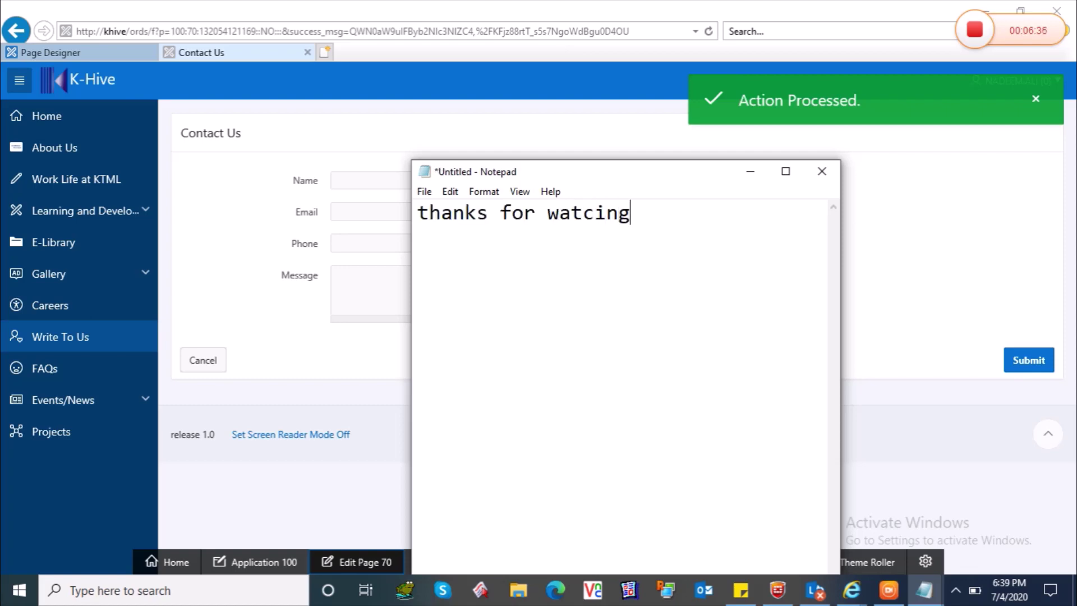
text( dear)
text(h)
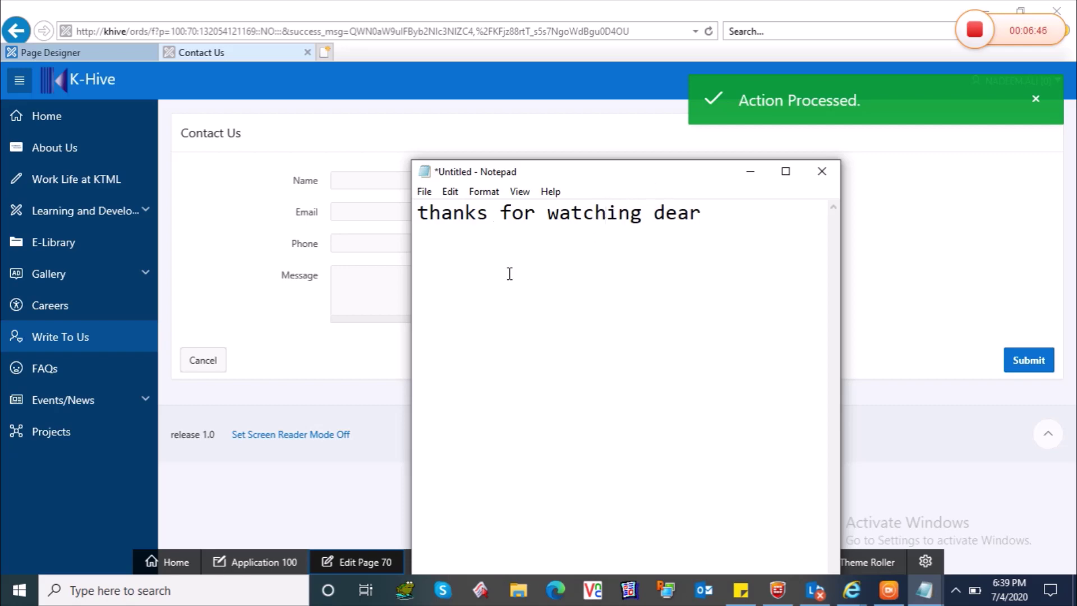
text(thhis)
key(BackSpace)
key(BackSpace)
key(BackSpace)
key(BackSpace)
key(BackSpace)
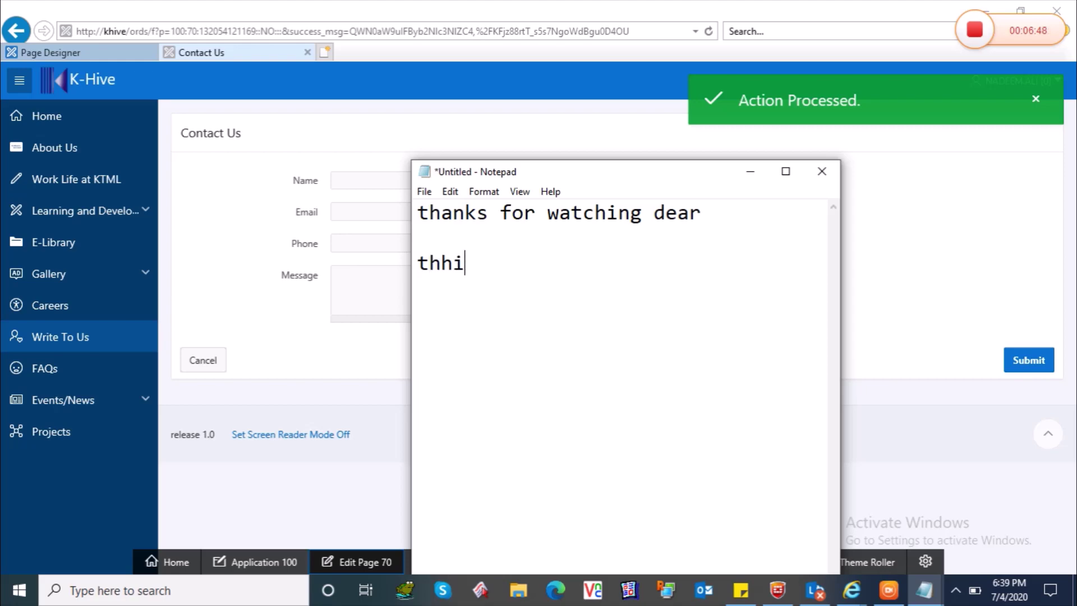